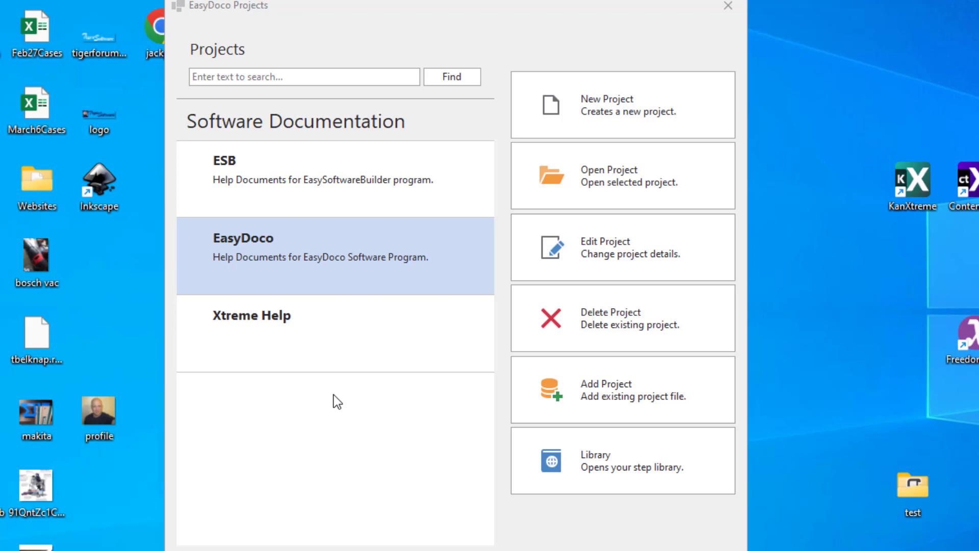
Step: Start a new project named How To and set its file location to HowTo.stp in the StepDocs folder on drive D
left_click(625, 115)
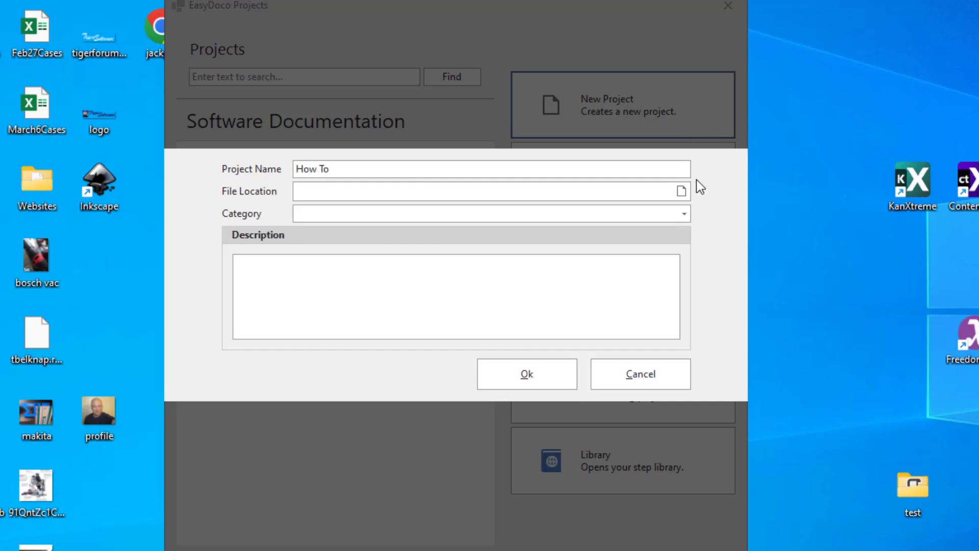
left_click(681, 191)
left_click(401, 294)
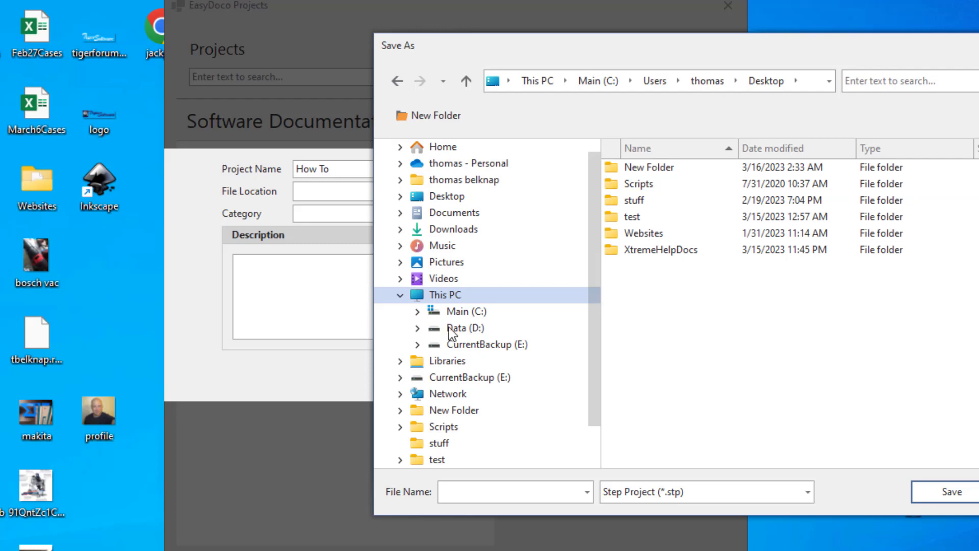
left_click(449, 329)
scroll(688, 344, "down", 5)
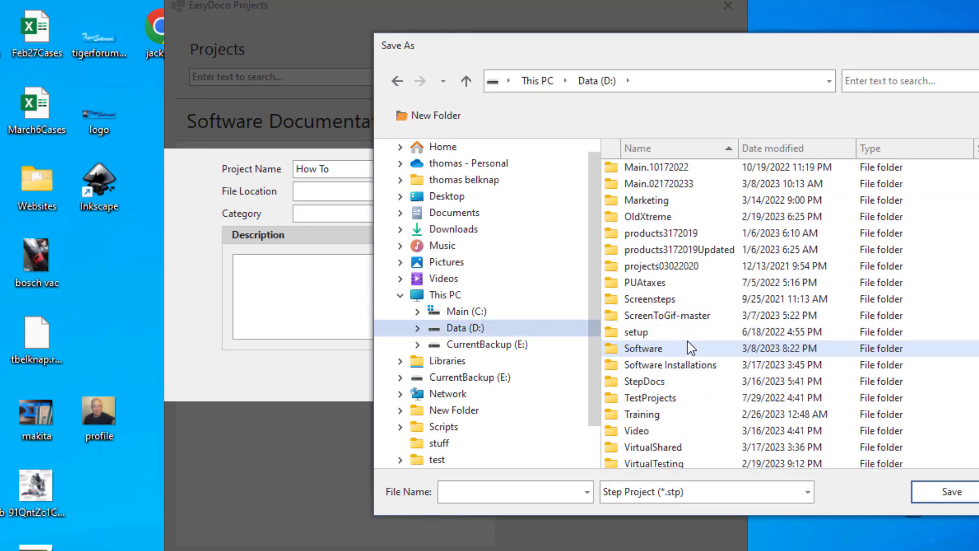
left_click(645, 380)
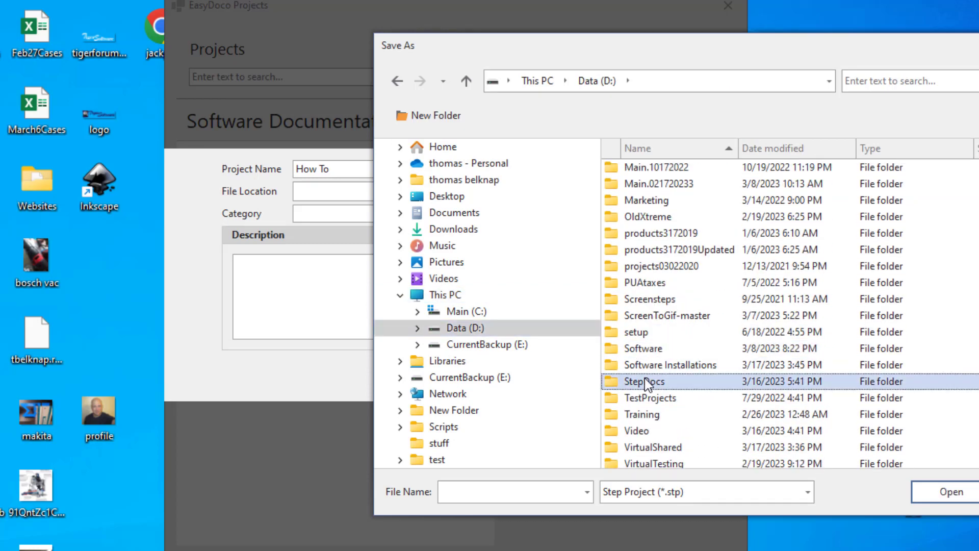
double_click(644, 381)
left_click(520, 489)
type("HowTo")
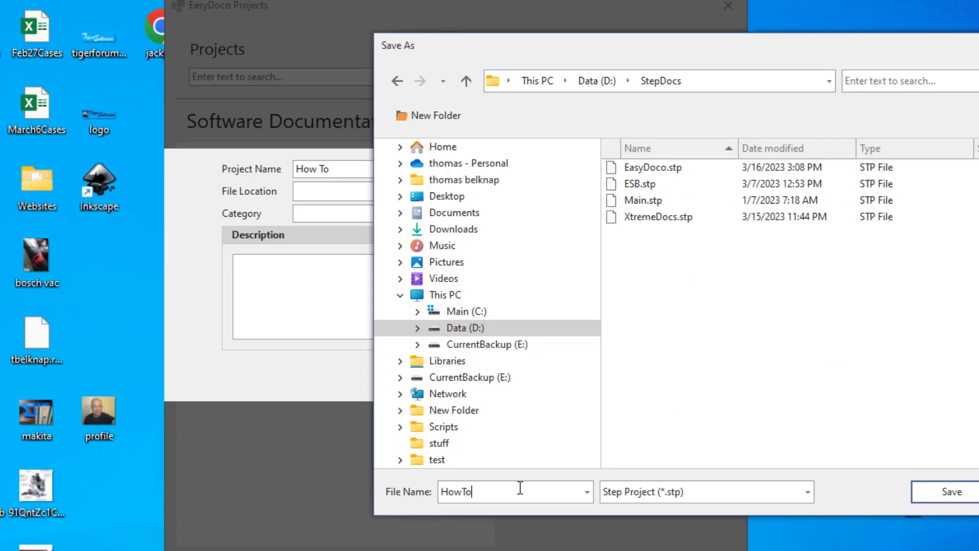
key("Tab")
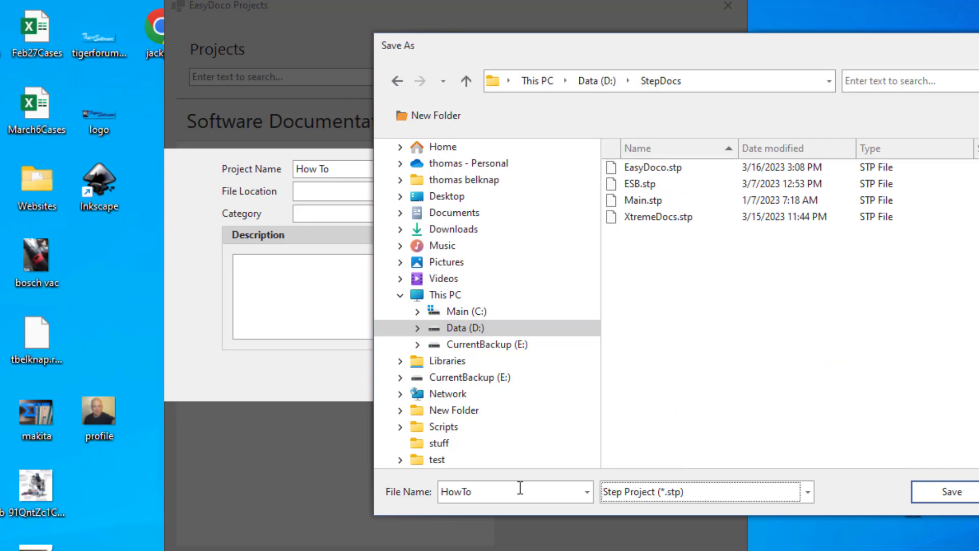
left_click(934, 495)
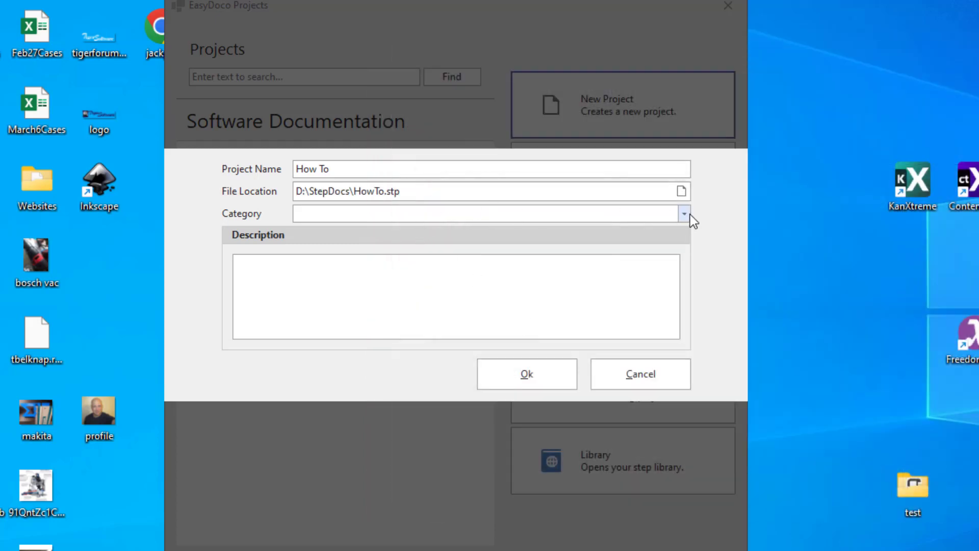
Step: Assign the Software Documentation category to the new project, leave the description empty and create it
left_click(684, 214)
left_click(452, 229)
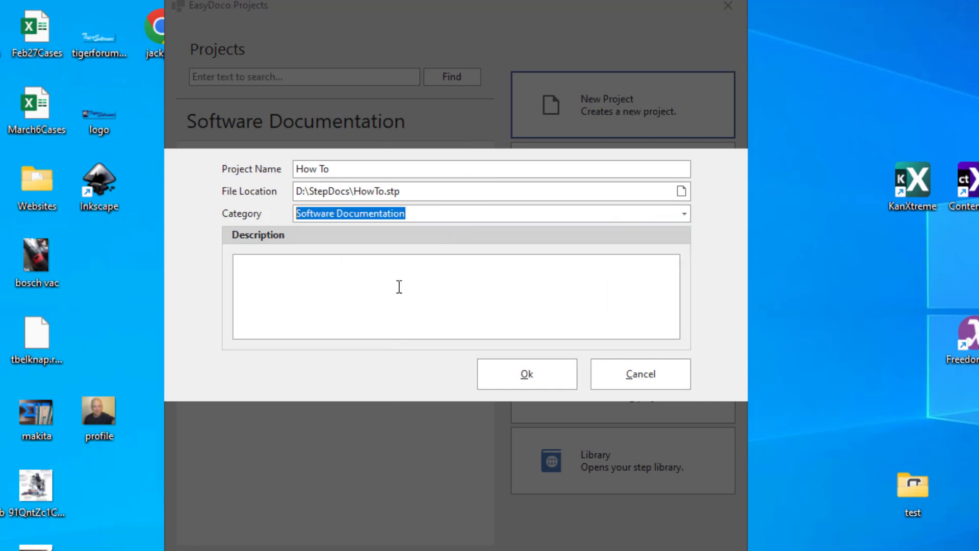
left_click(399, 287)
left_click(526, 374)
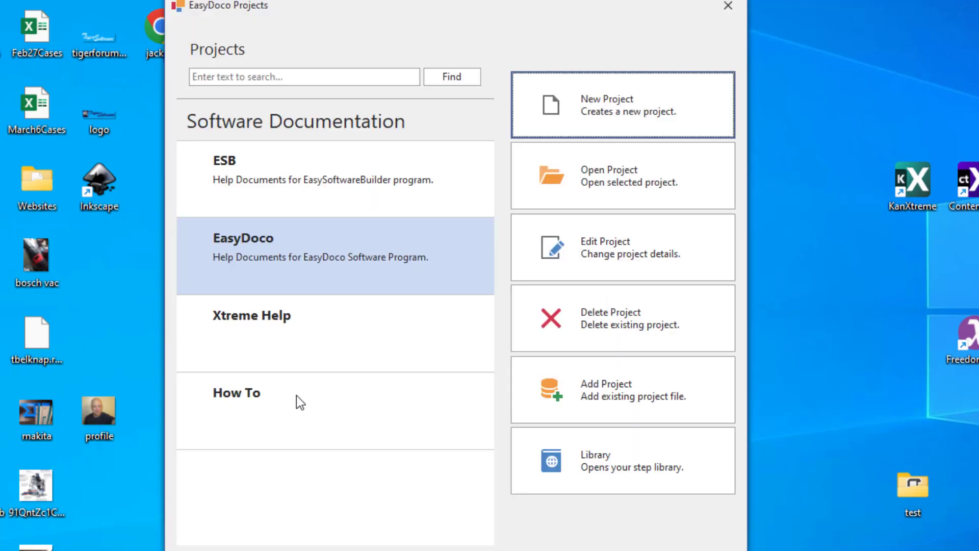
Step: Open the How To project and add two sections titled Overview and Building Content
left_click(297, 397)
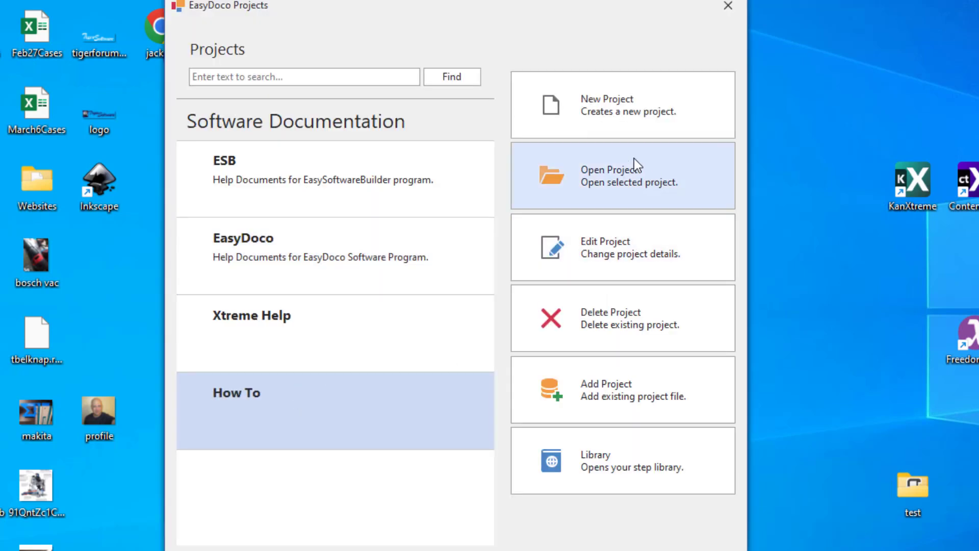
left_click(614, 177)
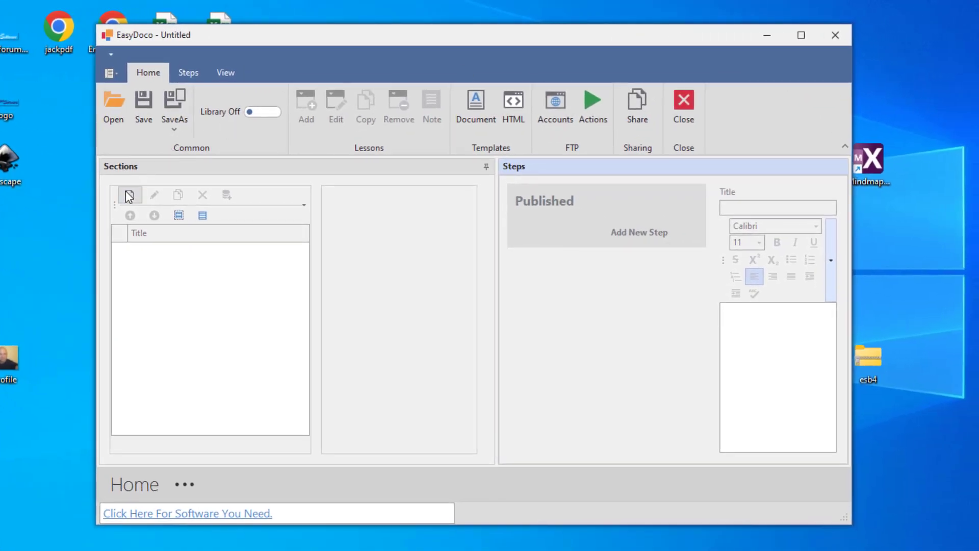
left_click(132, 194)
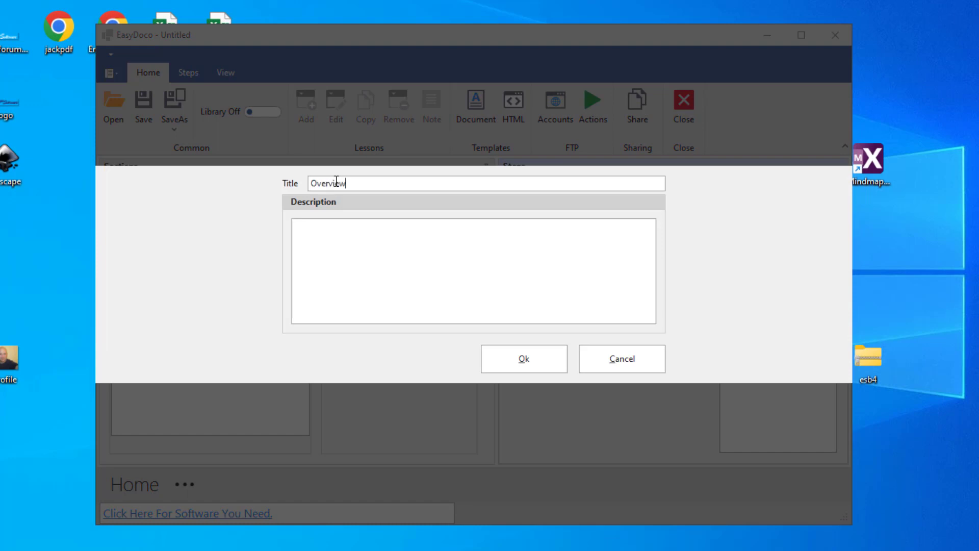
key("Return")
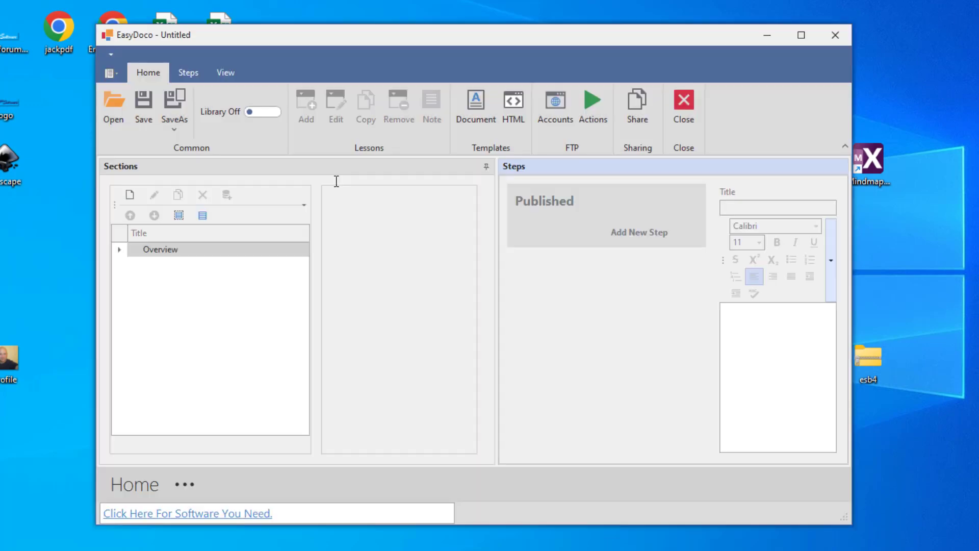
left_click(130, 195)
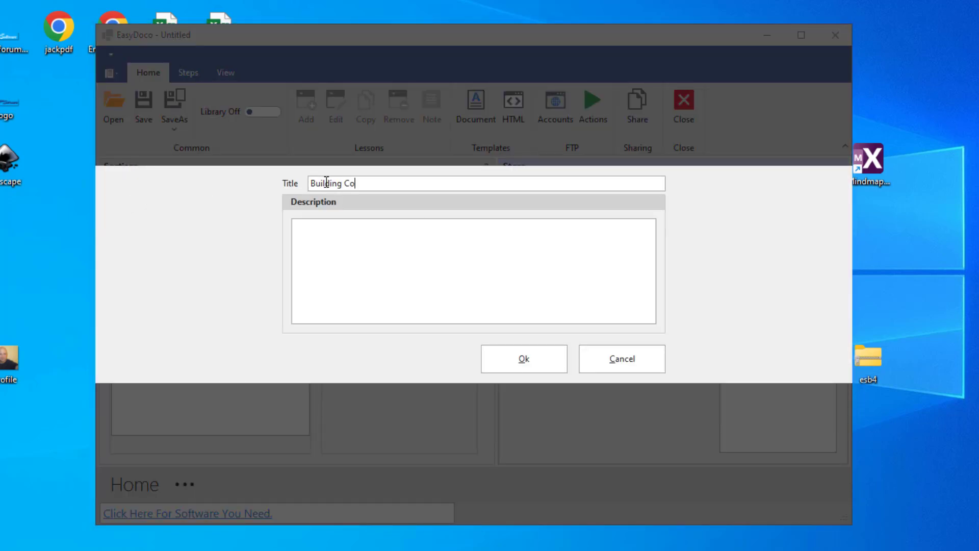
key("Return")
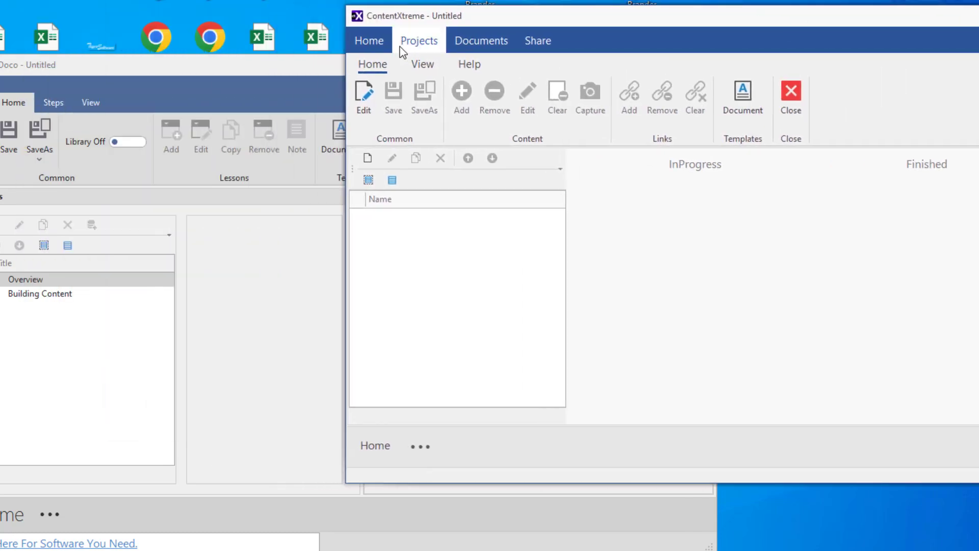
Step: Switch to ContentXtreme, open the ProfitTigerSystems project from the Webpage category, and make its window taller beside the EasyDoco window
left_click(417, 41)
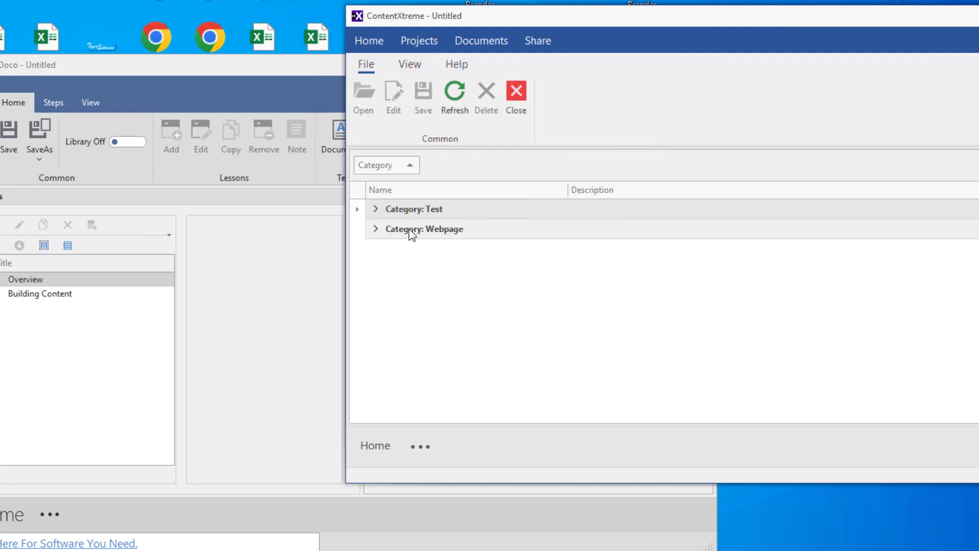
left_click(375, 228)
double_click(407, 248)
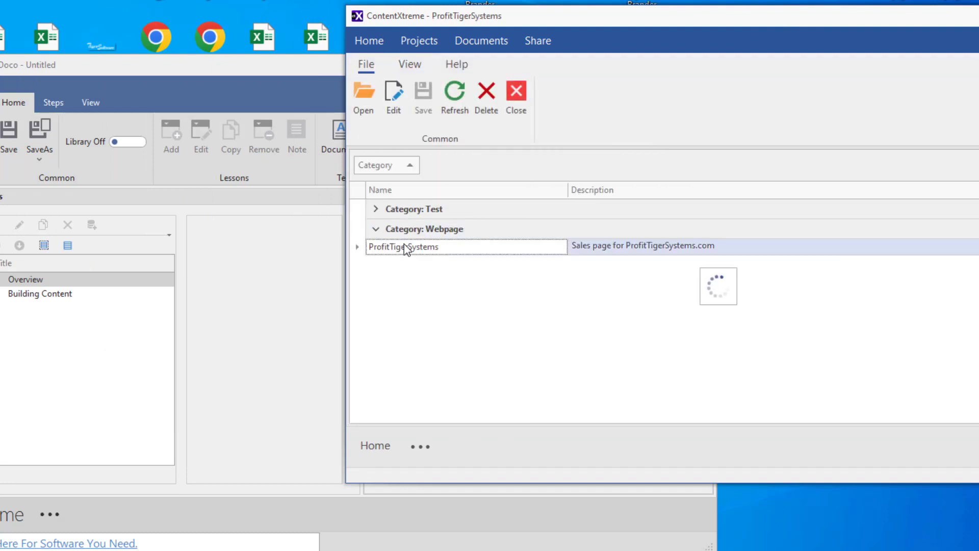
left_click(400, 217)
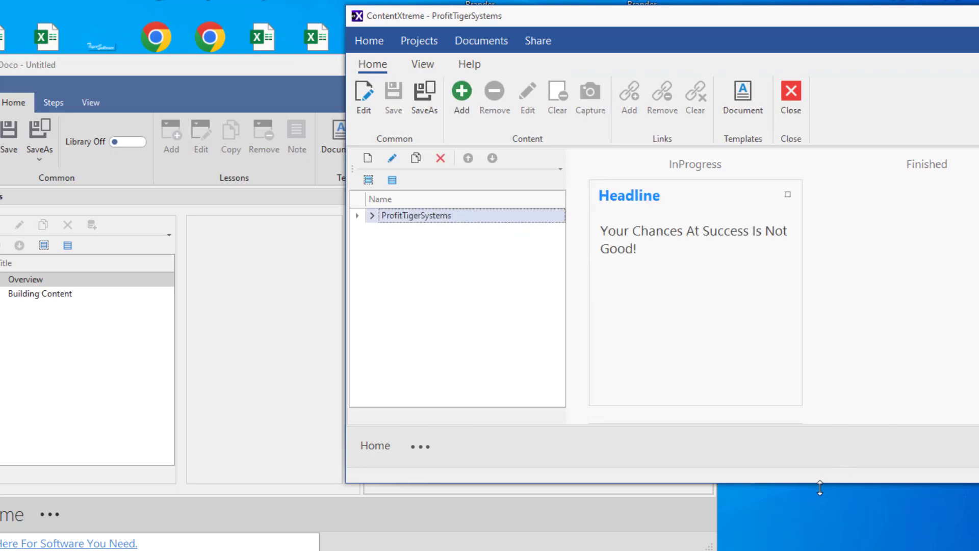
left_click_drag(819, 488, 818, 549)
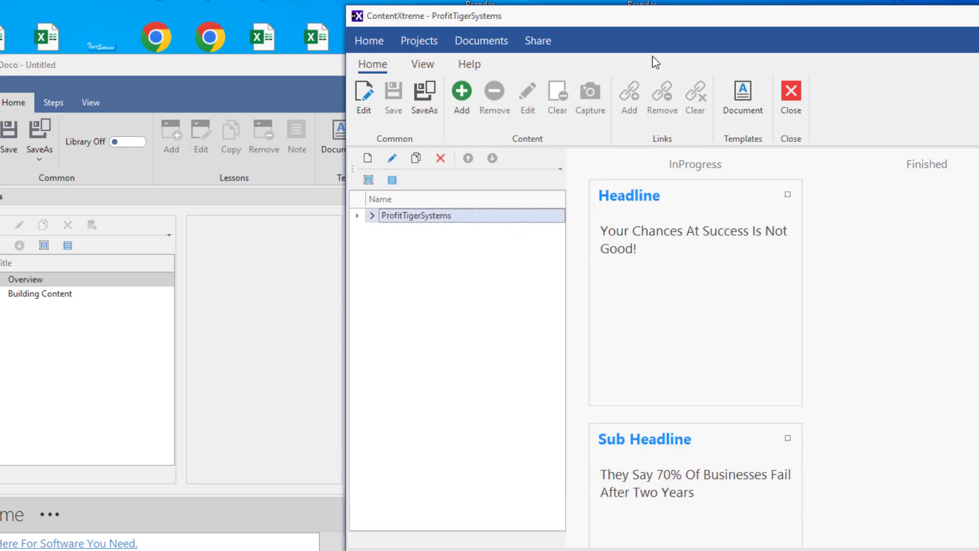
left_click_drag(638, 23, 674, 16)
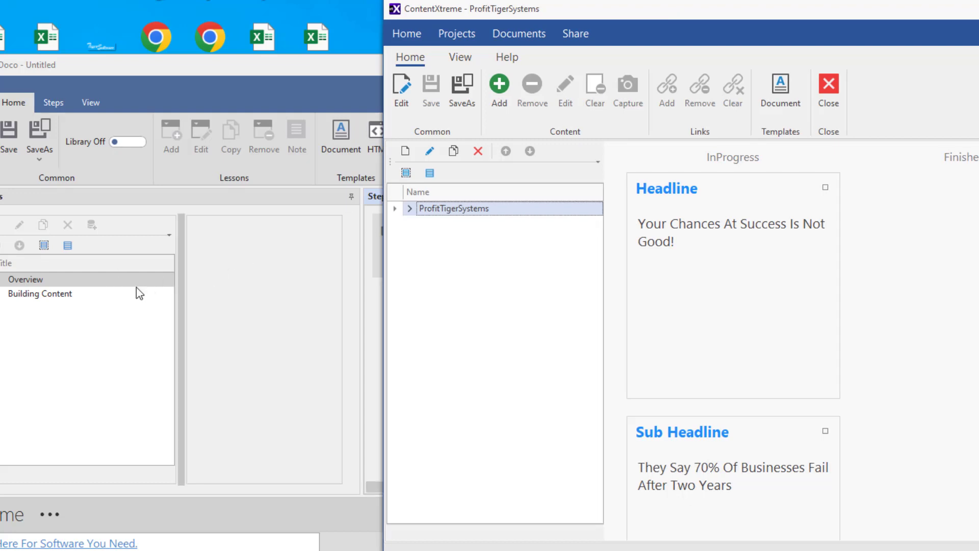
Step: Back in EasyDoco, add a subsection titled Adding Images under Building Content and expand that section
left_click(51, 295)
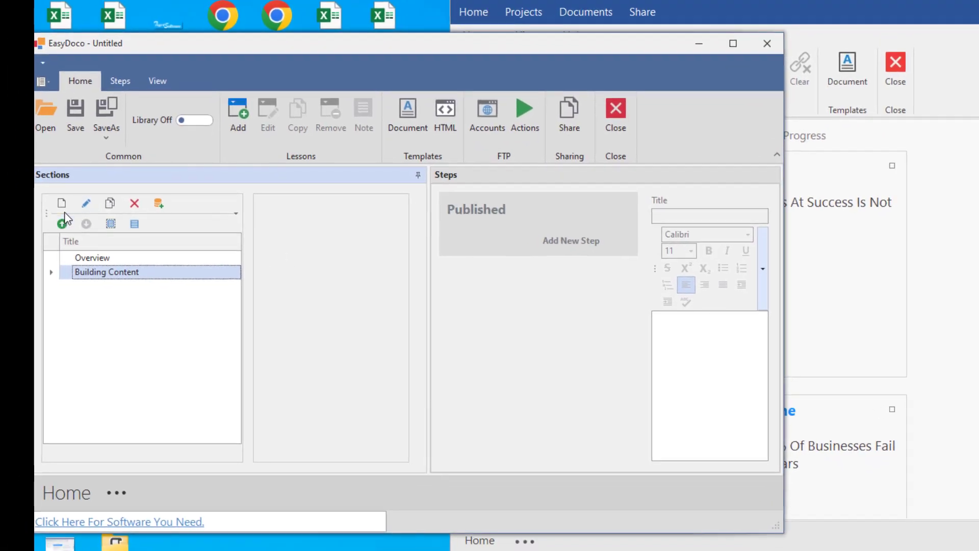
left_click(61, 203)
type("Adding Images")
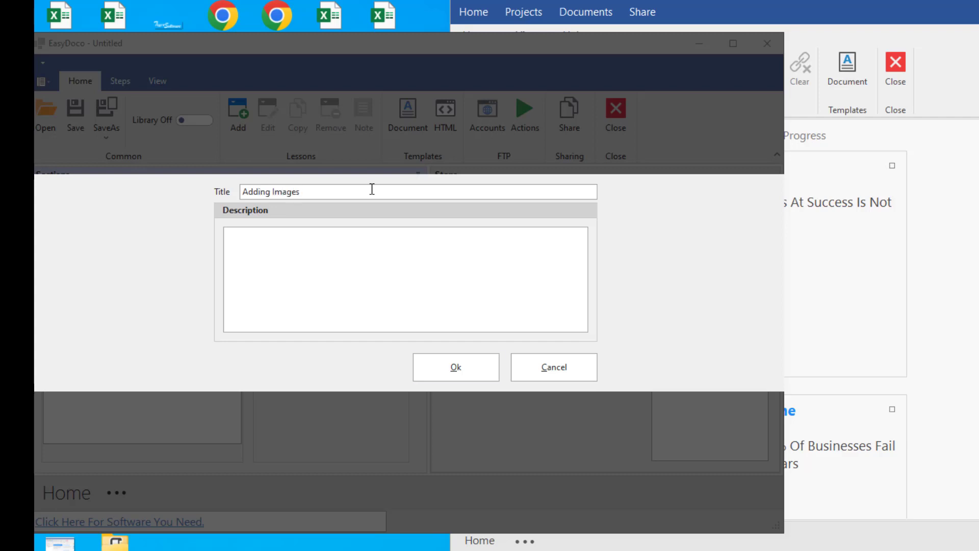
key("Return")
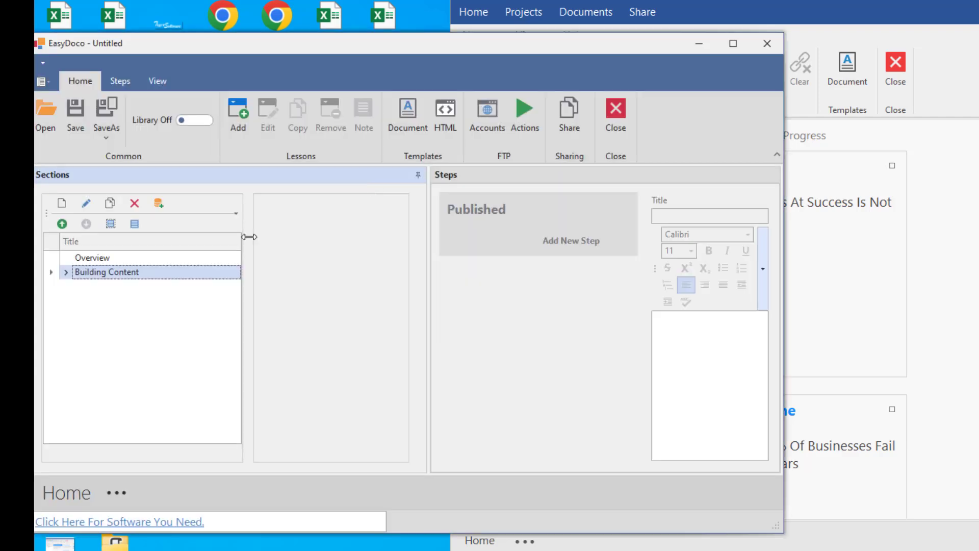
left_click(66, 273)
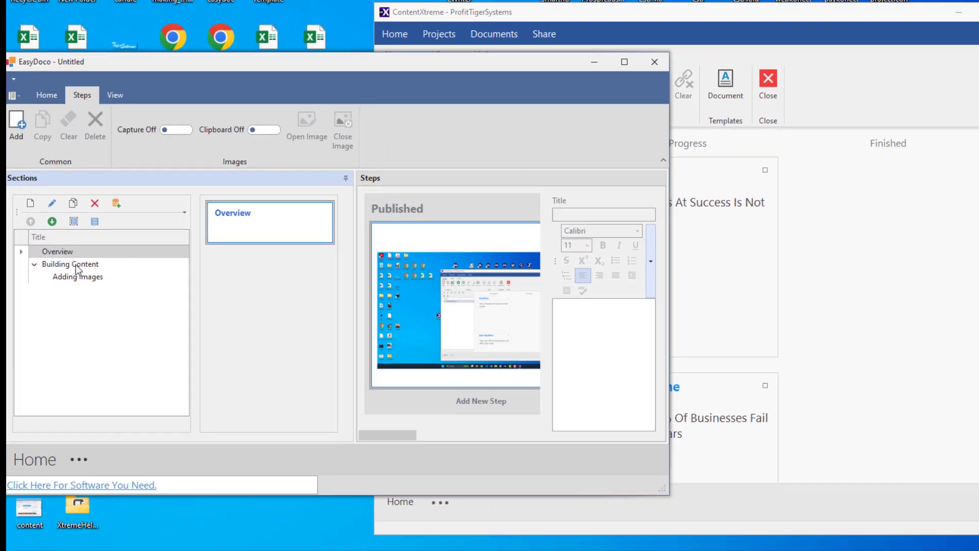
Step: Add a lesson titled Adding Content to the Building Content section
left_click(73, 264)
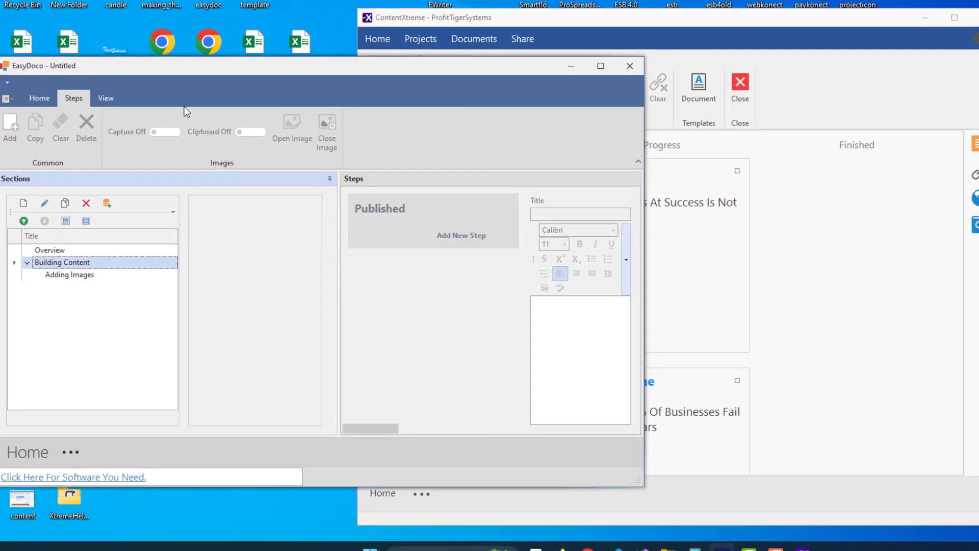
left_click_drag(98, 62, 283, 97)
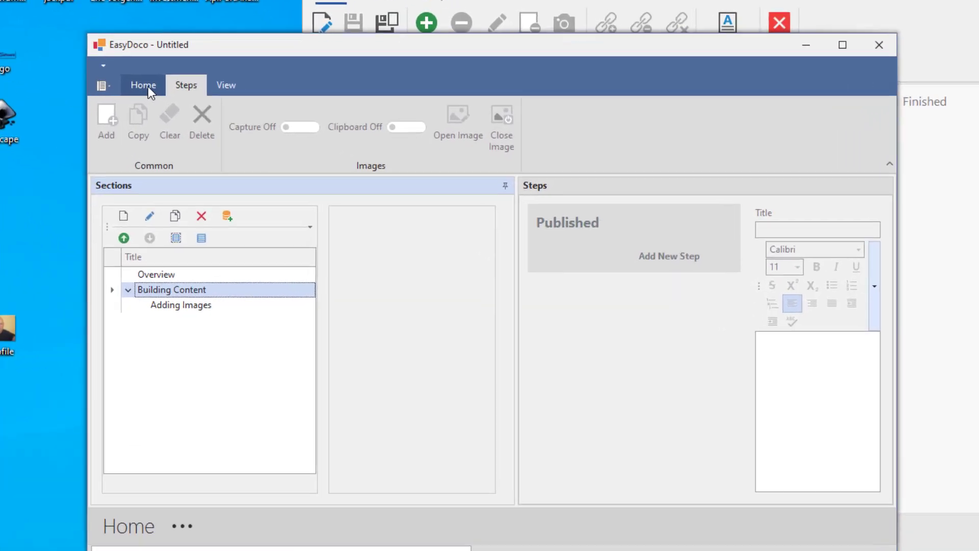
left_click(230, 132)
left_click(366, 161)
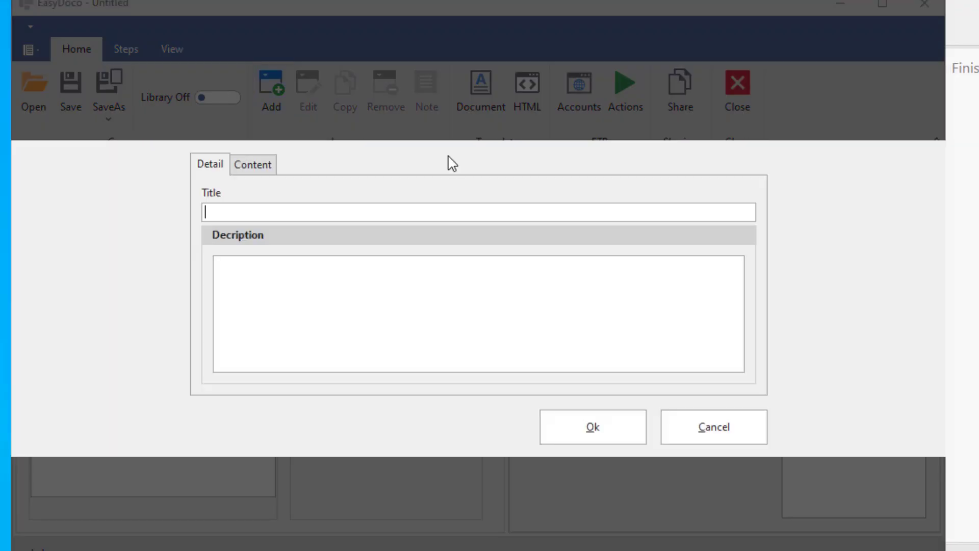
type("Adding Content")
key("Return")
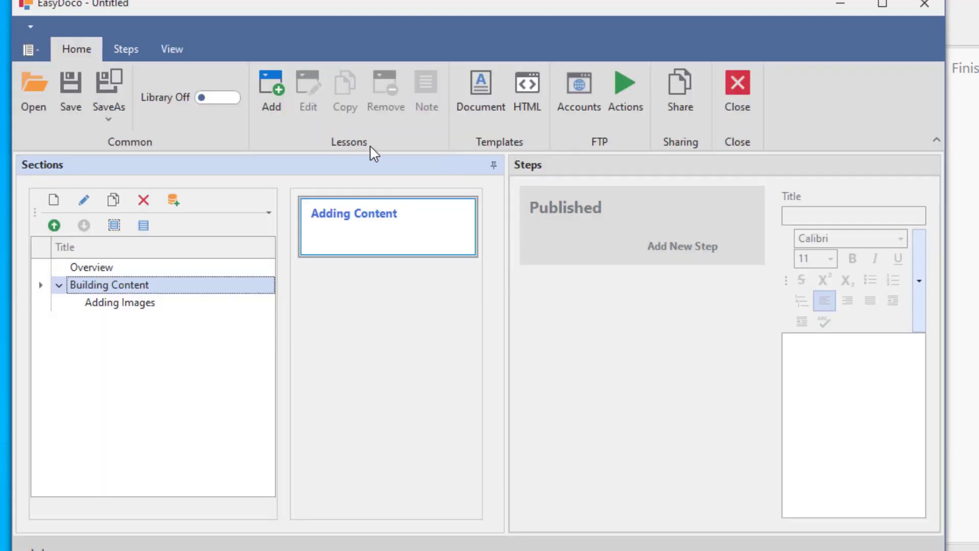
Step: Add a second lesson titled Deleting Content to the Building Content section
left_click(270, 83)
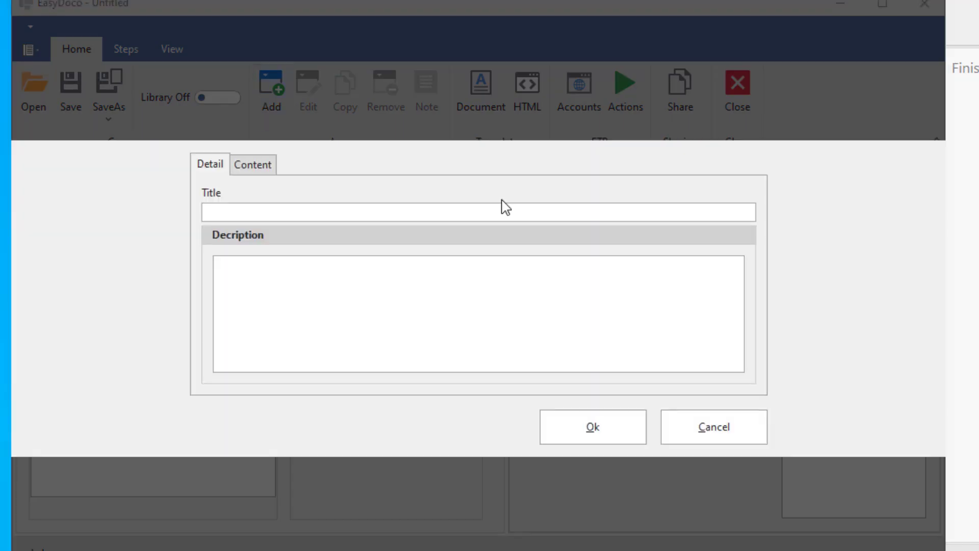
type("Deleting Content")
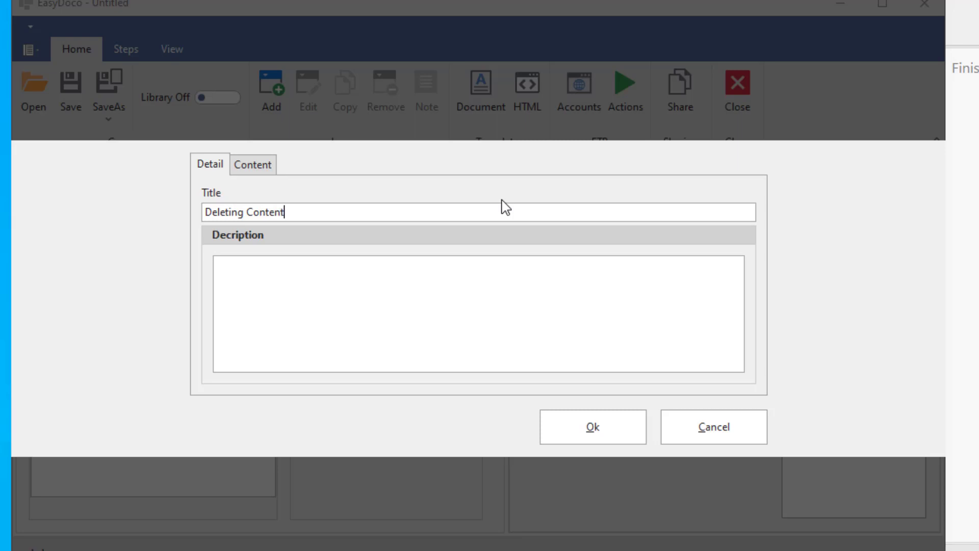
key("Tab")
key("Tab")
key("Return")
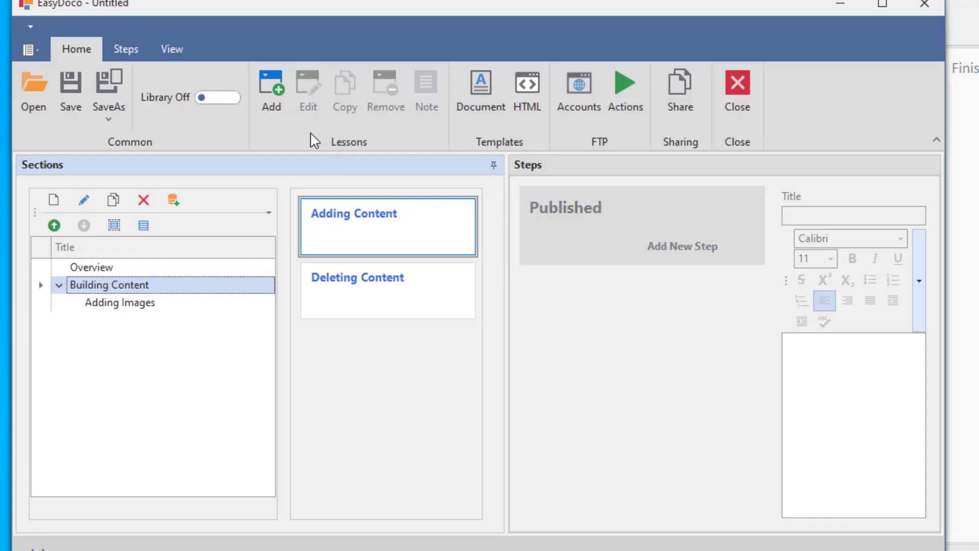
Step: Add a third lesson titled Editing Content to the Building Content section
left_click(275, 91)
type("Ed")
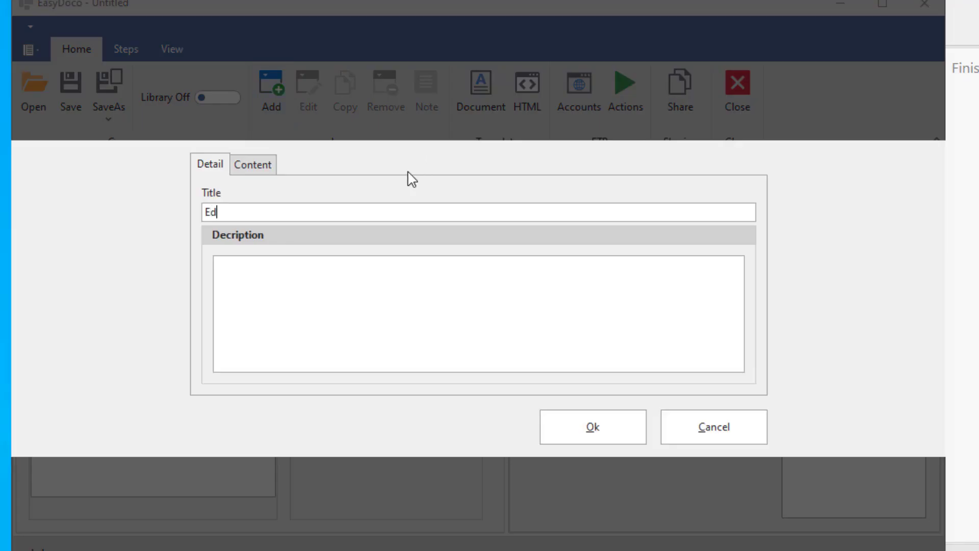
type("iting Content")
key("Return")
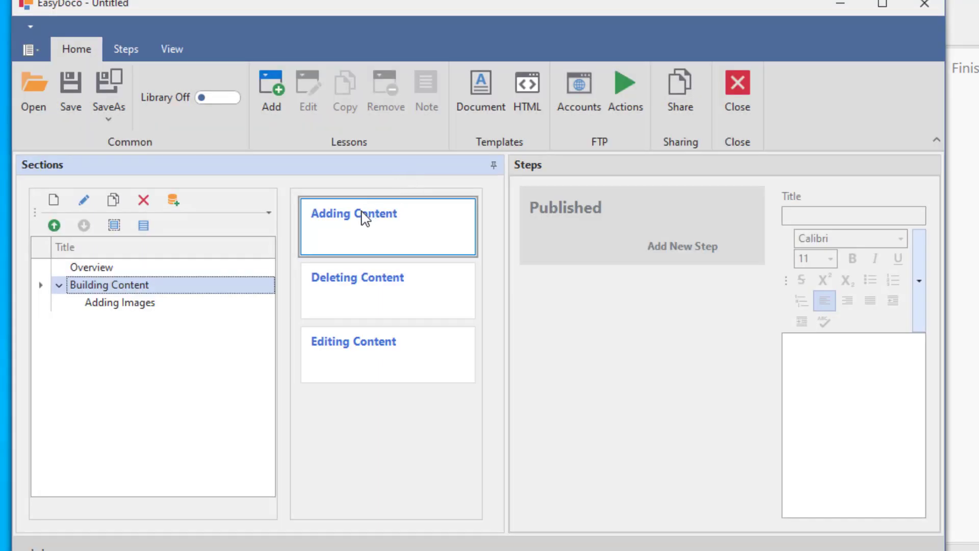
Step: Start screen capture for the Adding Content lesson and capture a region about 268 × 164 around ContentXtreme's Content commands
left_click(344, 227)
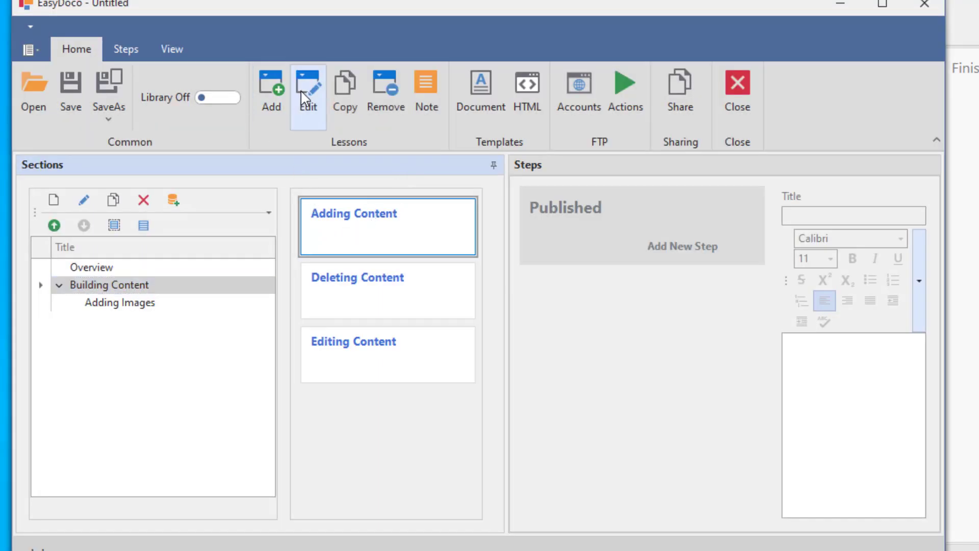
left_click(136, 50)
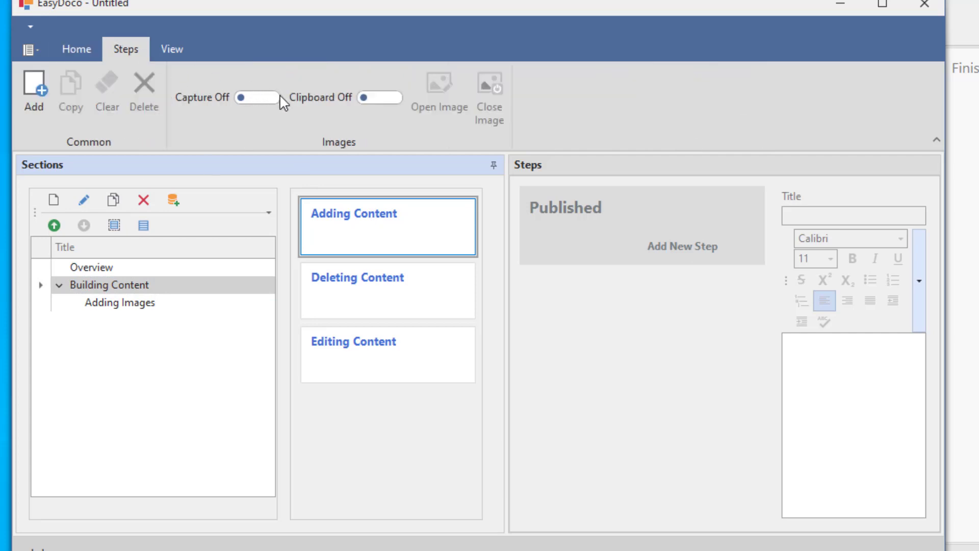
left_click(268, 99)
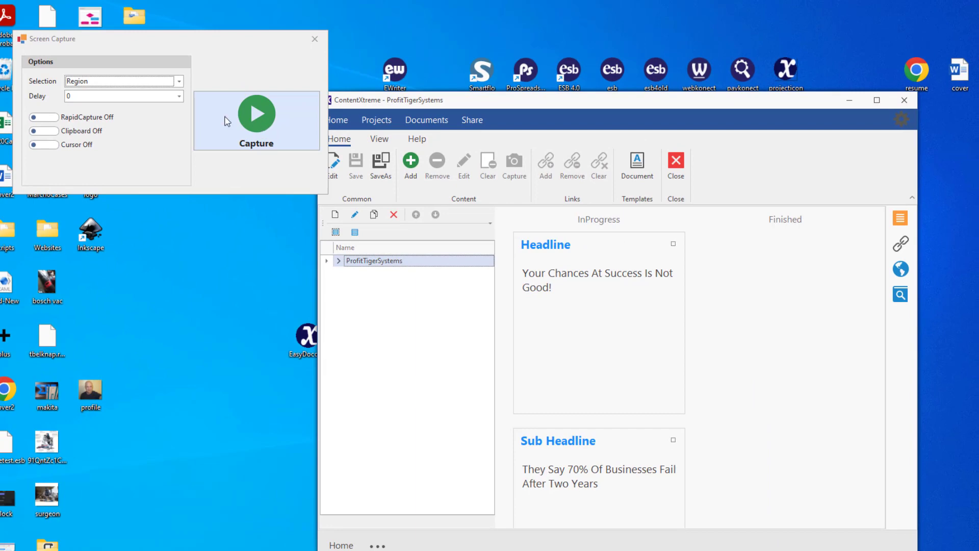
left_click_drag(160, 39, 211, 155)
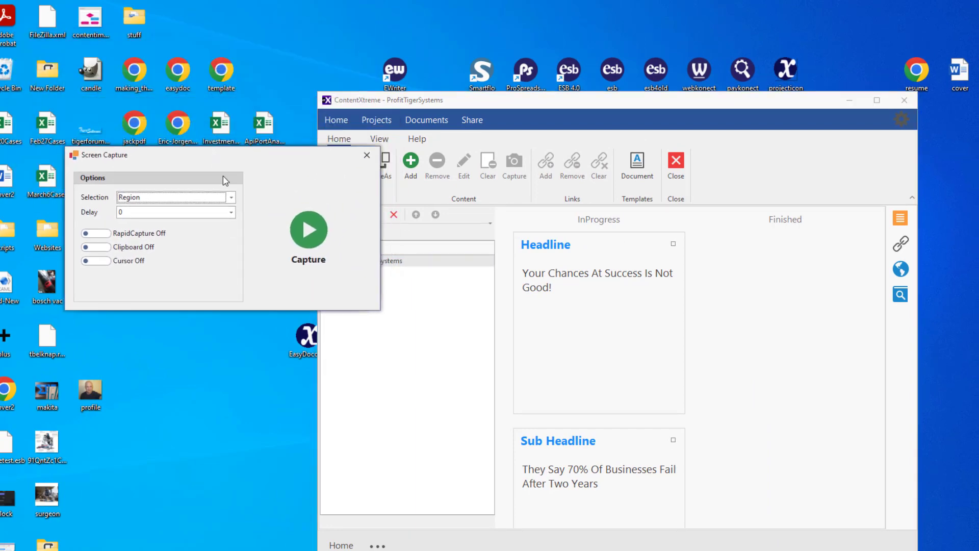
left_click(301, 231)
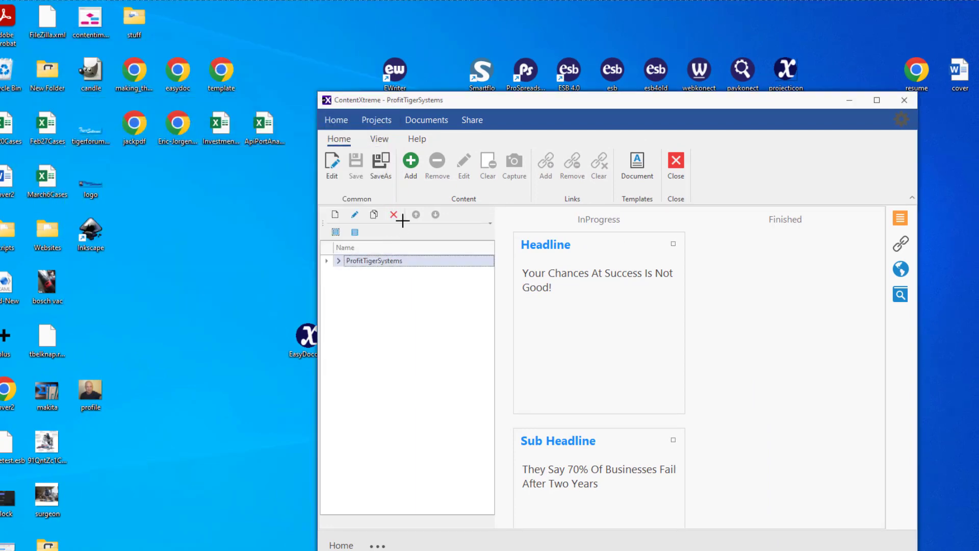
left_click_drag(367, 128, 520, 220)
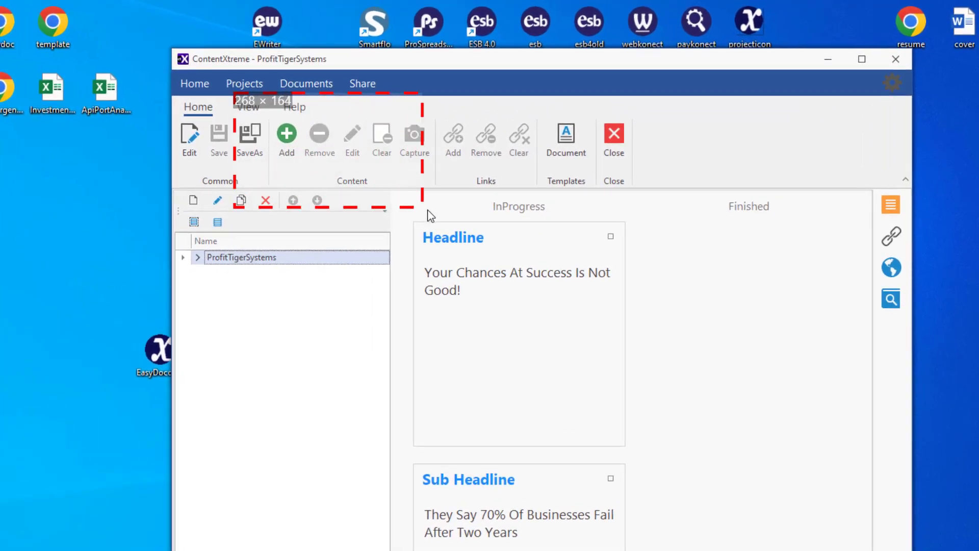
left_click_drag(428, 211, 428, 212)
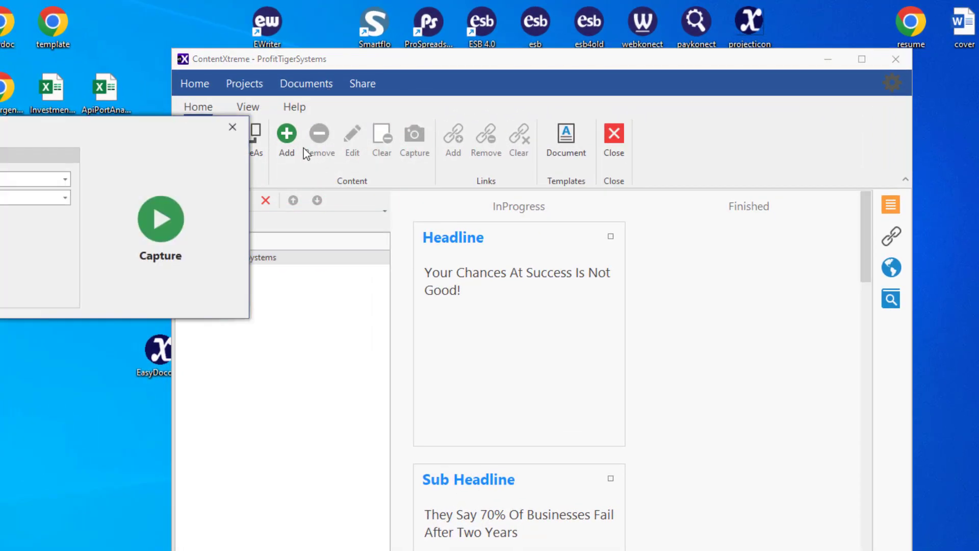
Step: Open ContentXtreme's new content form, capture a region about 534 × 369 around it, and cancel the form
left_click(287, 136)
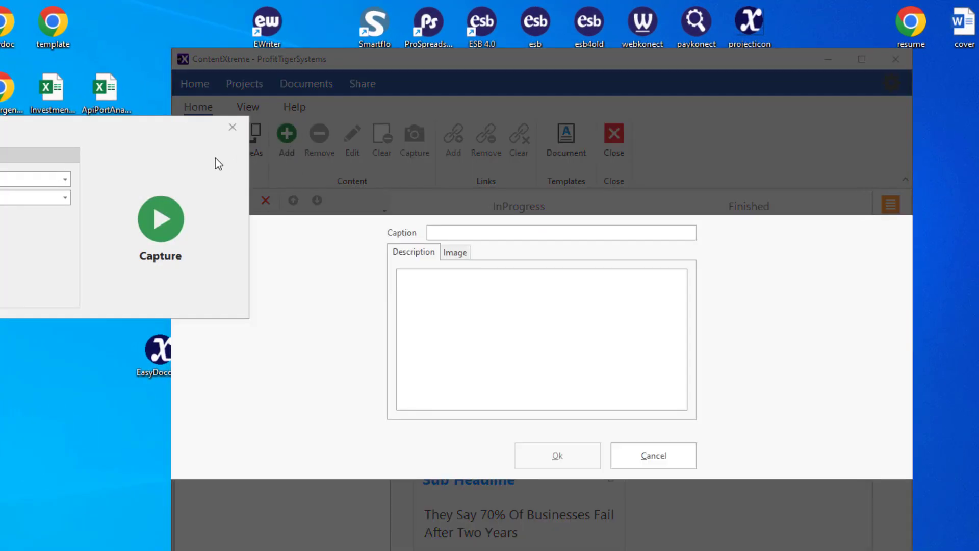
left_click(172, 207)
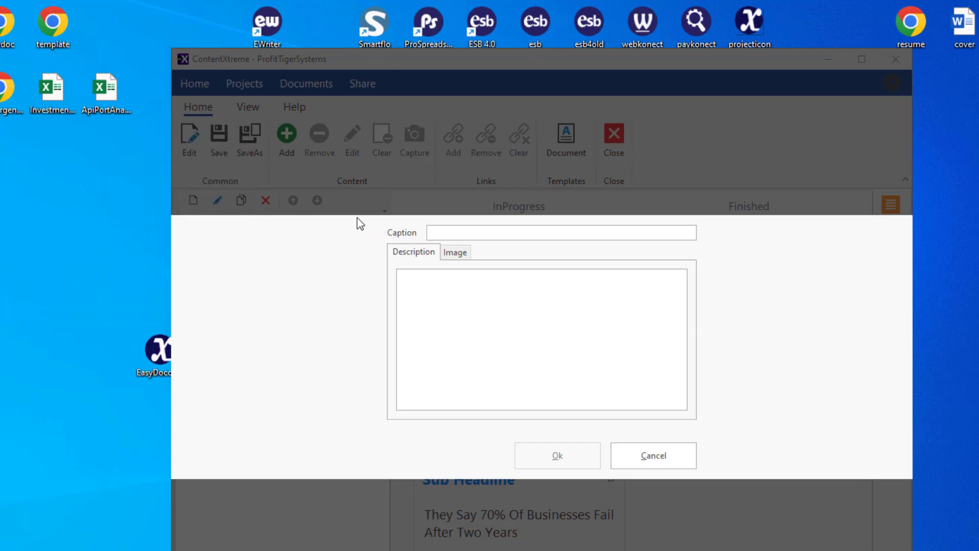
left_click_drag(357, 217, 735, 479)
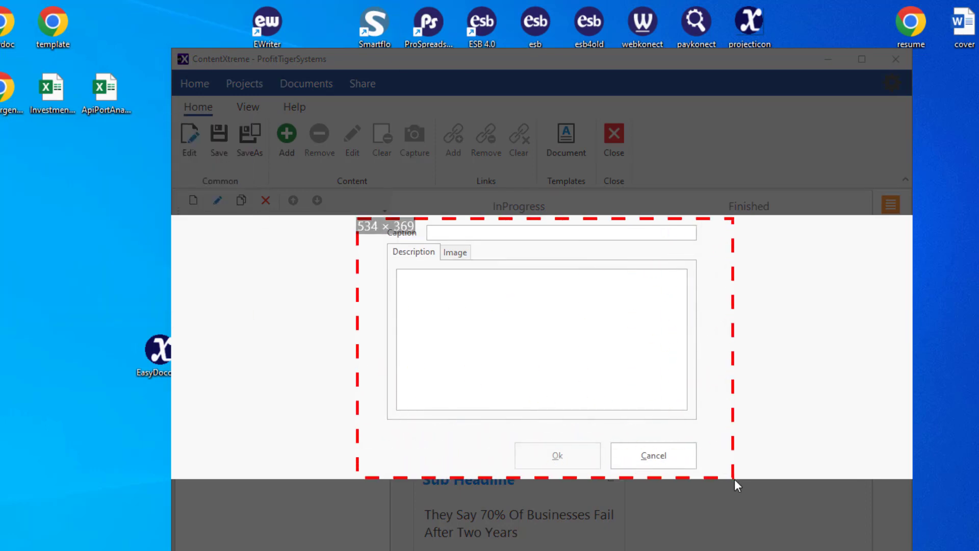
left_click(672, 457)
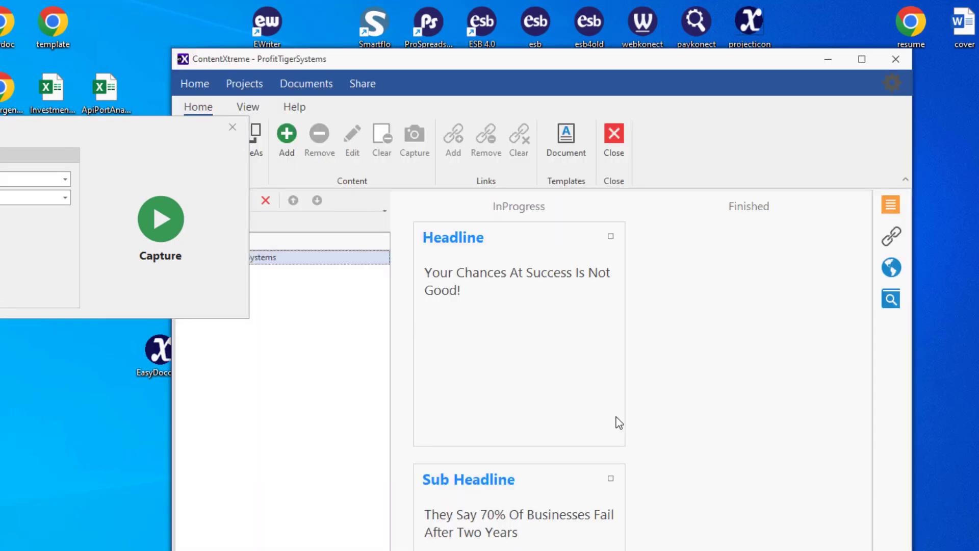
Step: Capture the region around the Headline card in the InProgress column and close the Screen Capture tool
left_click(192, 222)
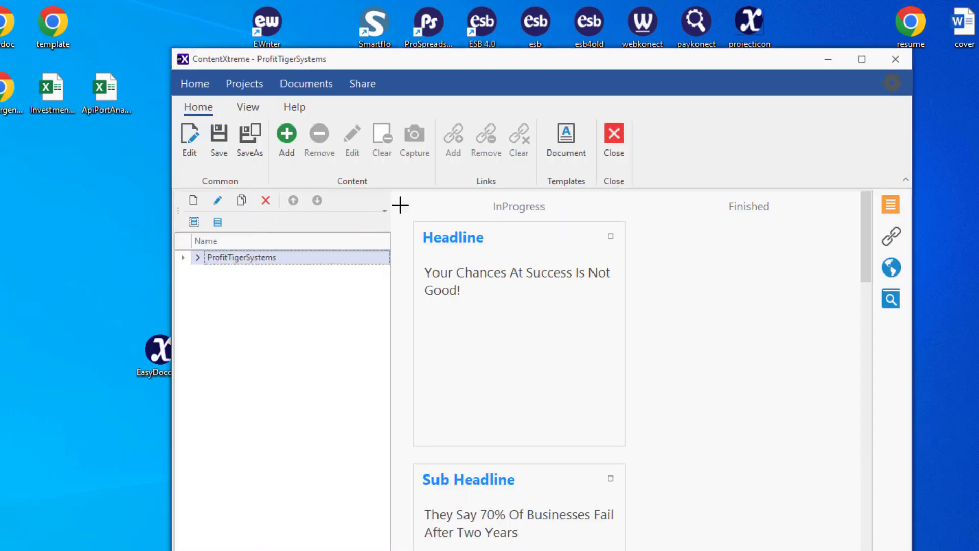
left_click_drag(401, 207, 641, 466)
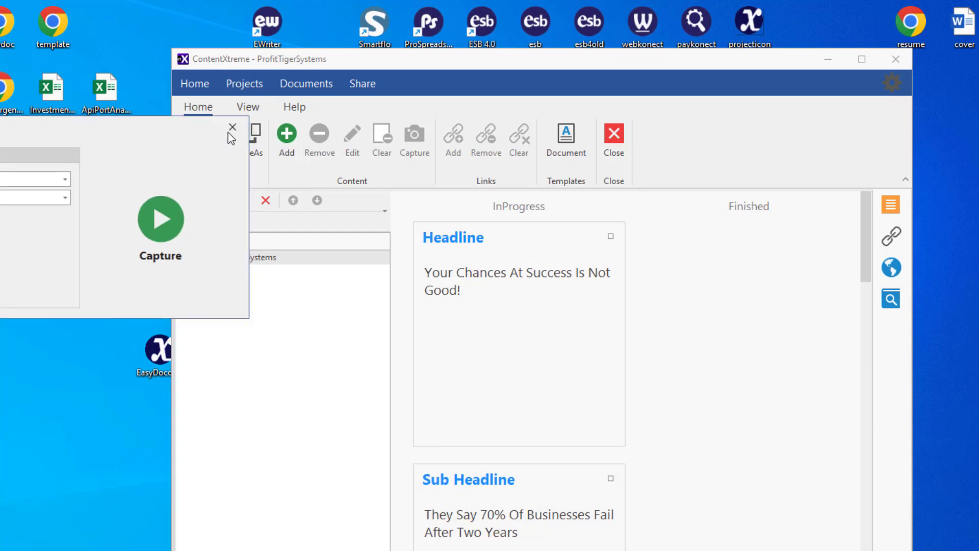
left_click(231, 129)
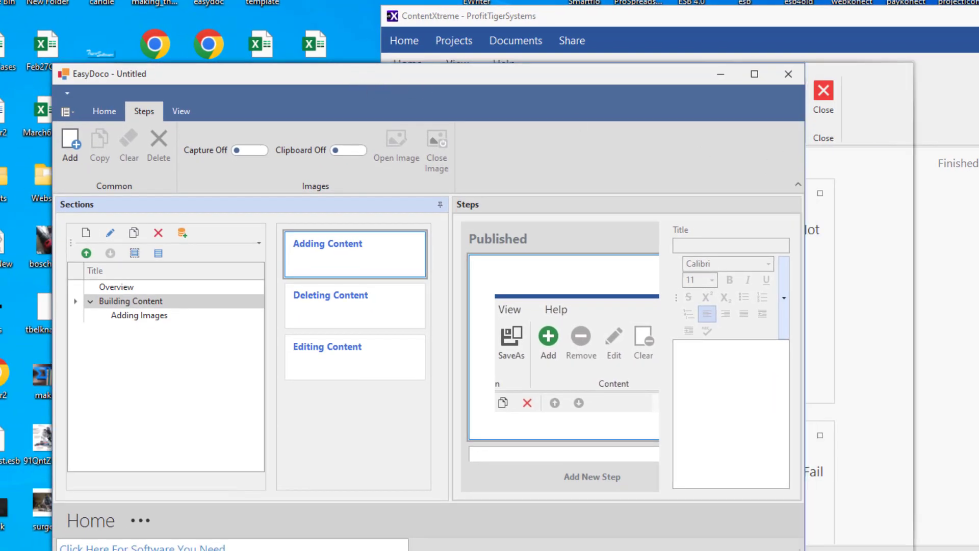
Step: Widen the EasyDoco window and look through the captured steps of the Adding Content lesson
left_click_drag(804, 139, 977, 140)
scroll(572, 335, "down", 2)
scroll(572, 336, "down", 6)
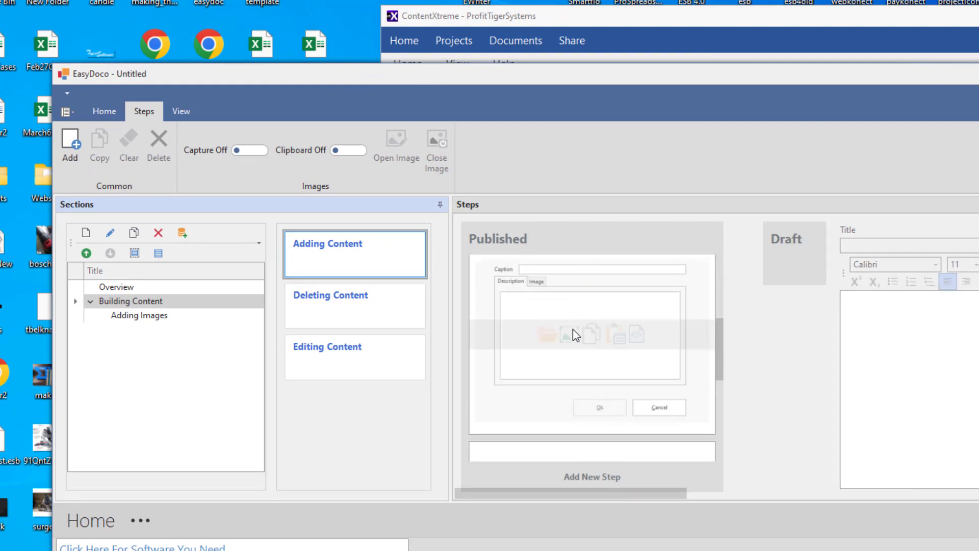
scroll(575, 335, "up", 5)
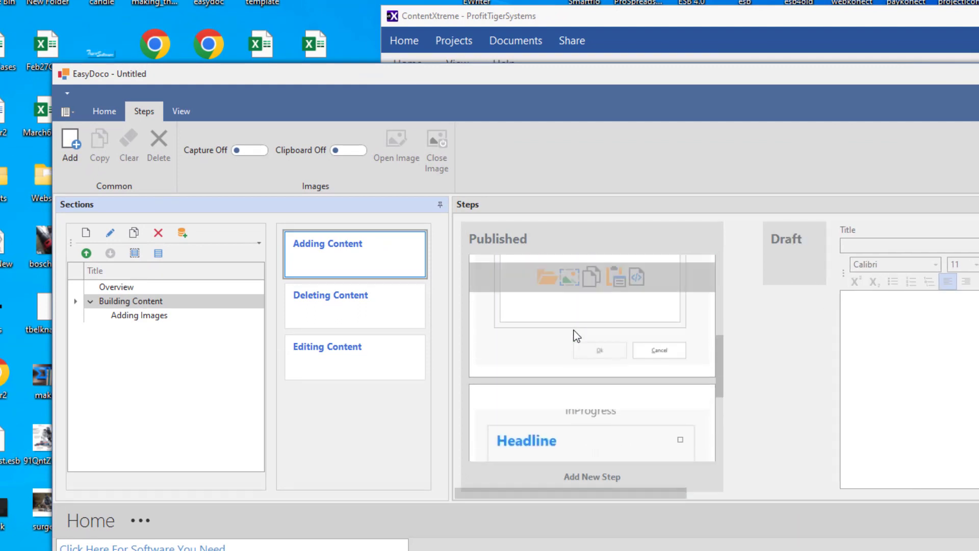
Step: Title the first captured step New Content and describe it as "Click the Add Button to add a new Content Piece."
left_click(587, 291)
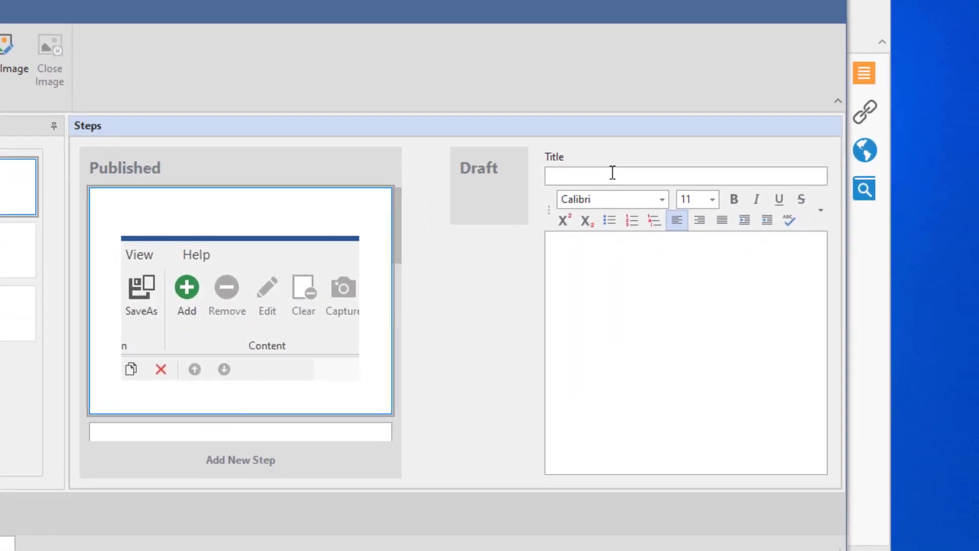
type("New Co")
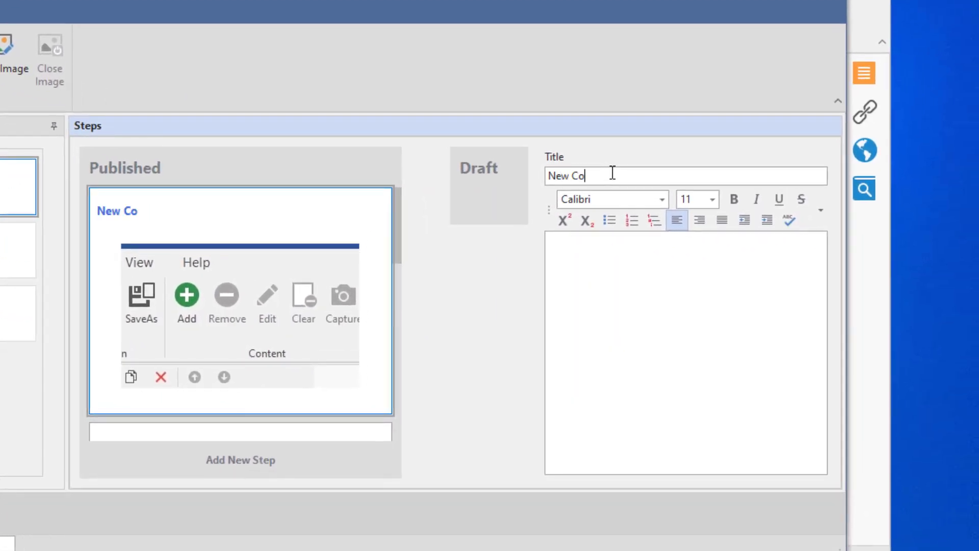
type("ntent")
left_click(589, 292)
type("Click the Add")
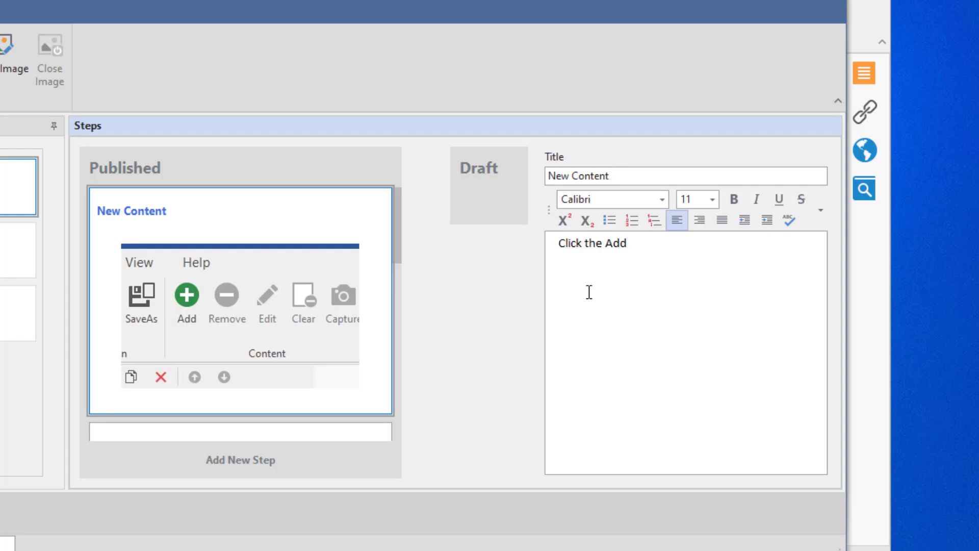
type(" Button to add ")
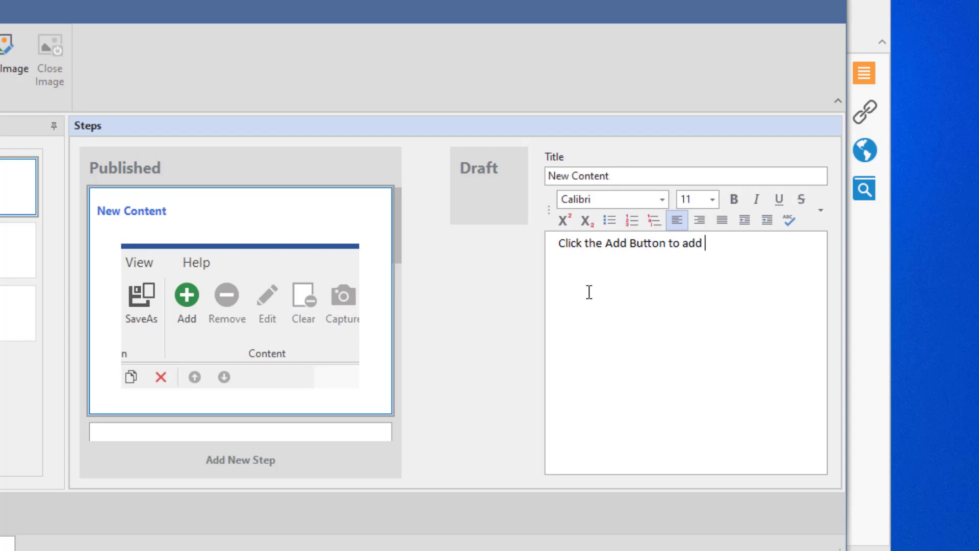
type("a new Contn")
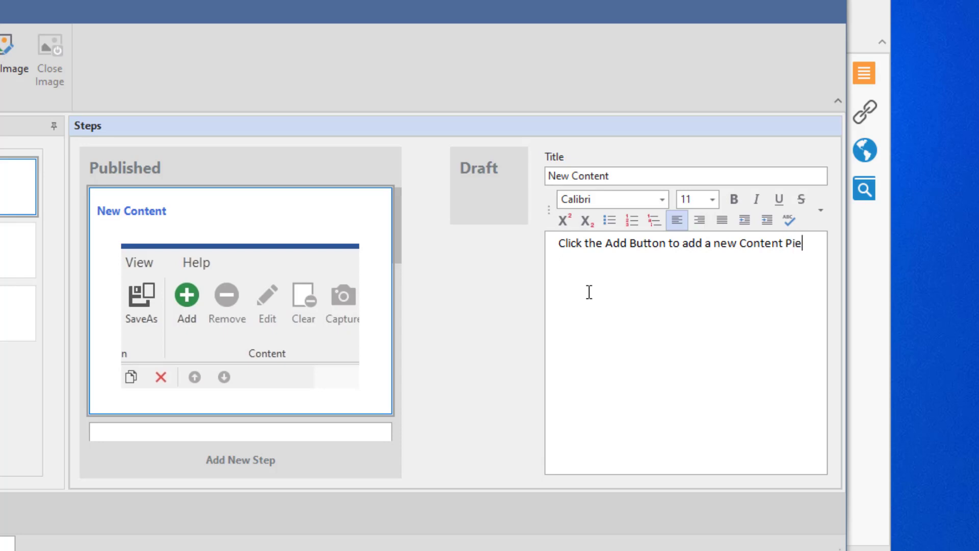
Step: Open the New Content step's image for editing and draw a rounded rectangle around the Add command
scroll(188, 241, "down", 3)
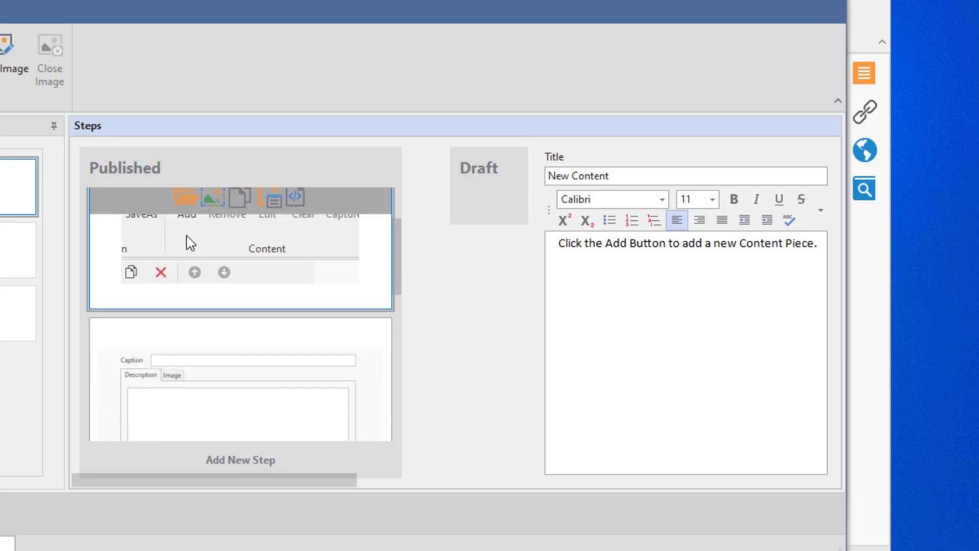
left_click(162, 257)
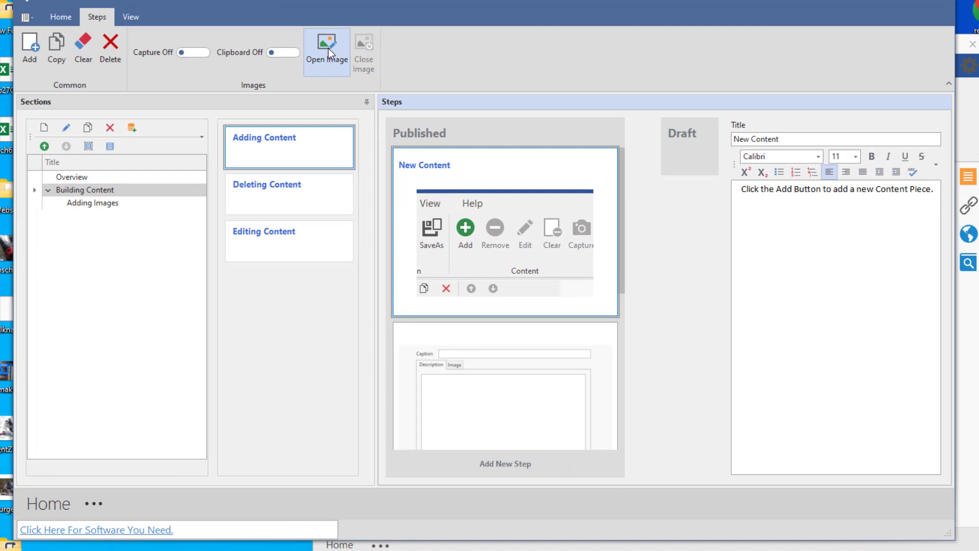
left_click(329, 47)
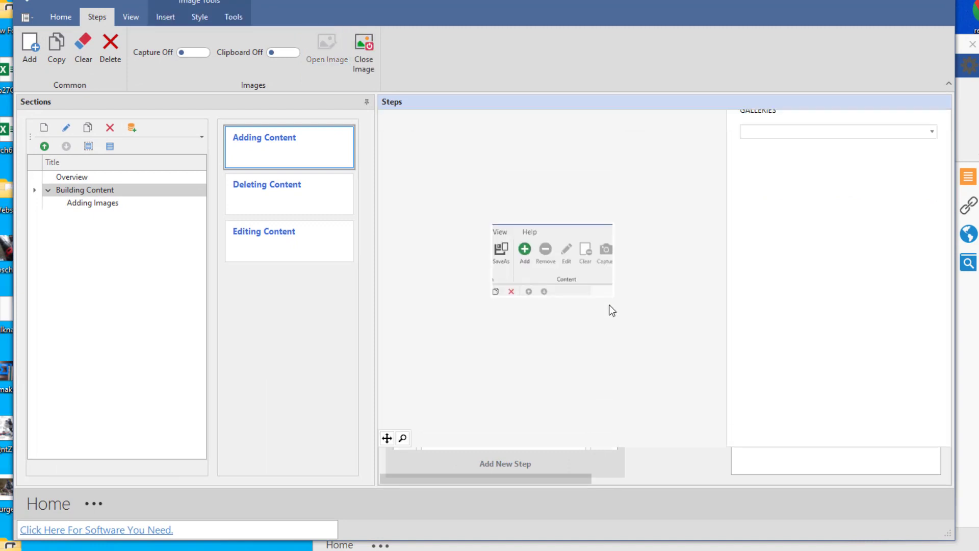
left_click(385, 479)
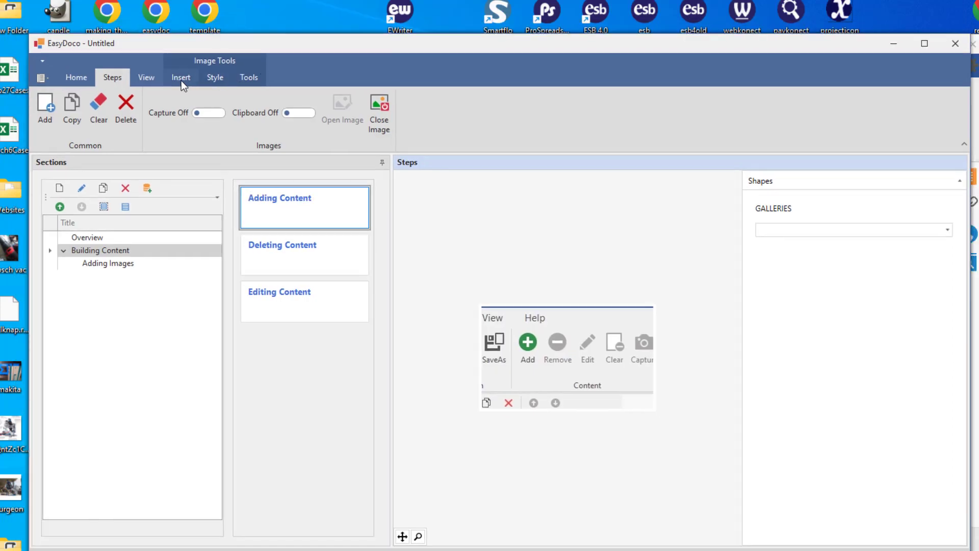
left_click(181, 81)
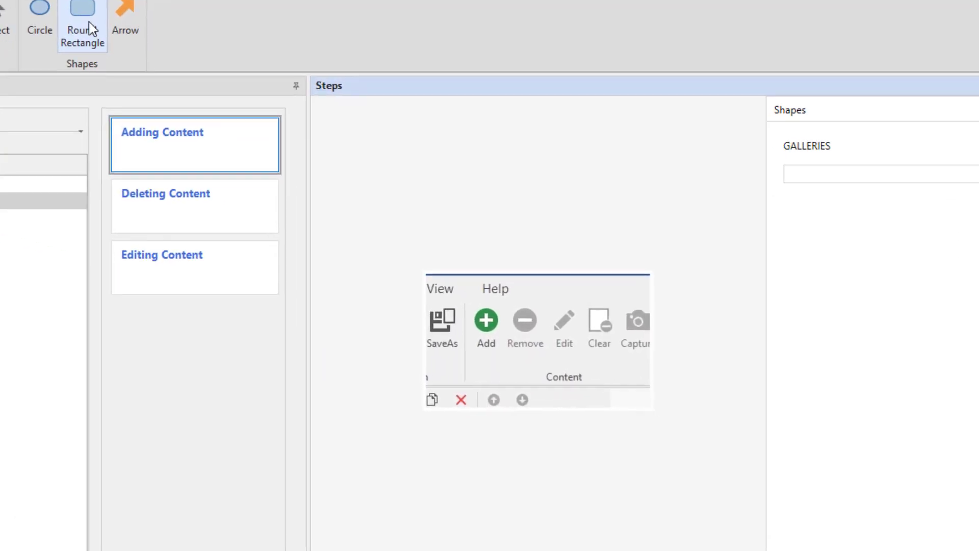
left_click(89, 28)
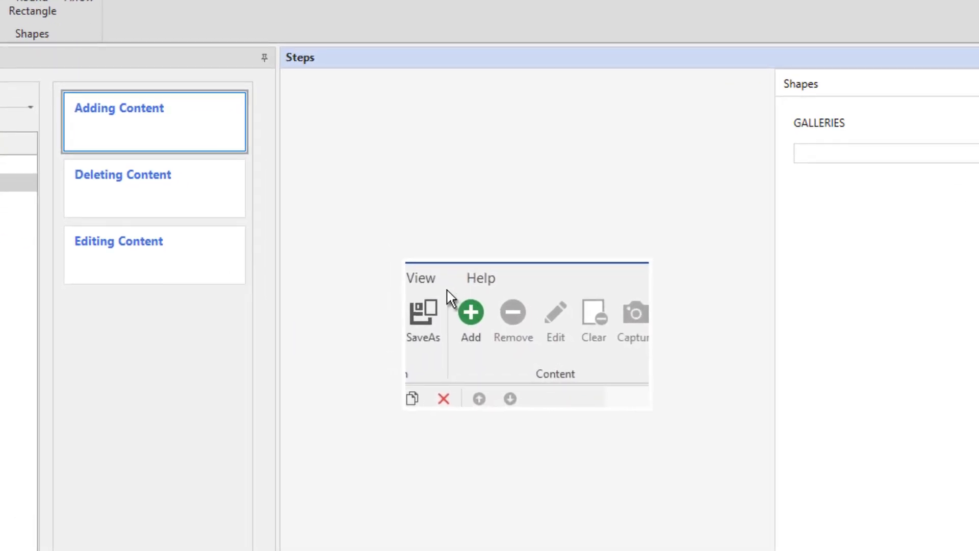
left_click_drag(447, 285, 525, 376)
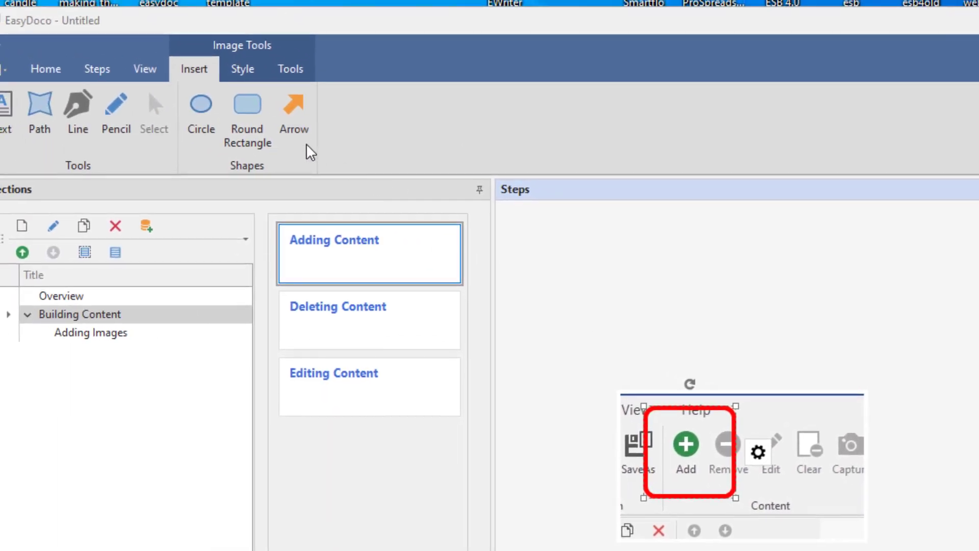
Step: Draw an arrow pointing at the rounded rectangle around Add and close the image editor
left_click(293, 113)
left_click_drag(842, 505, 750, 473)
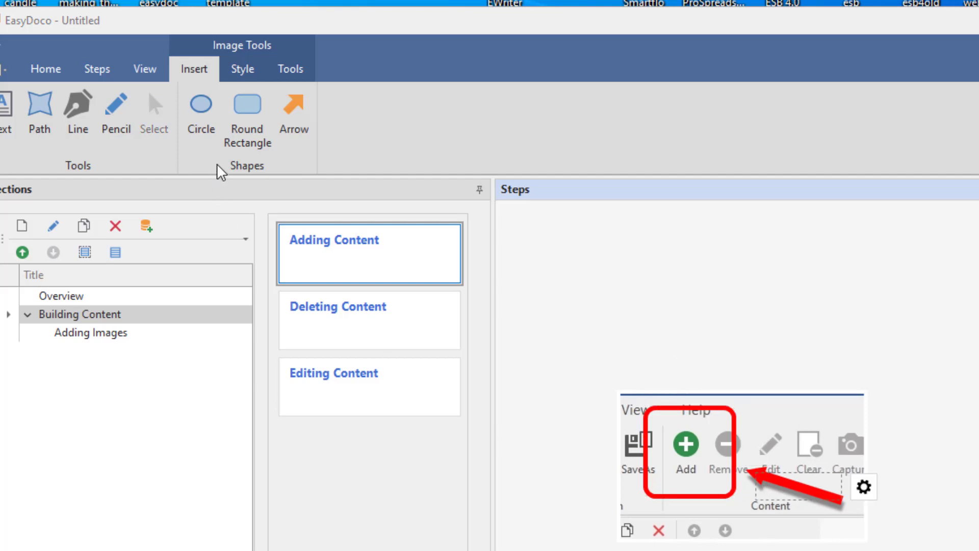
left_click(97, 68)
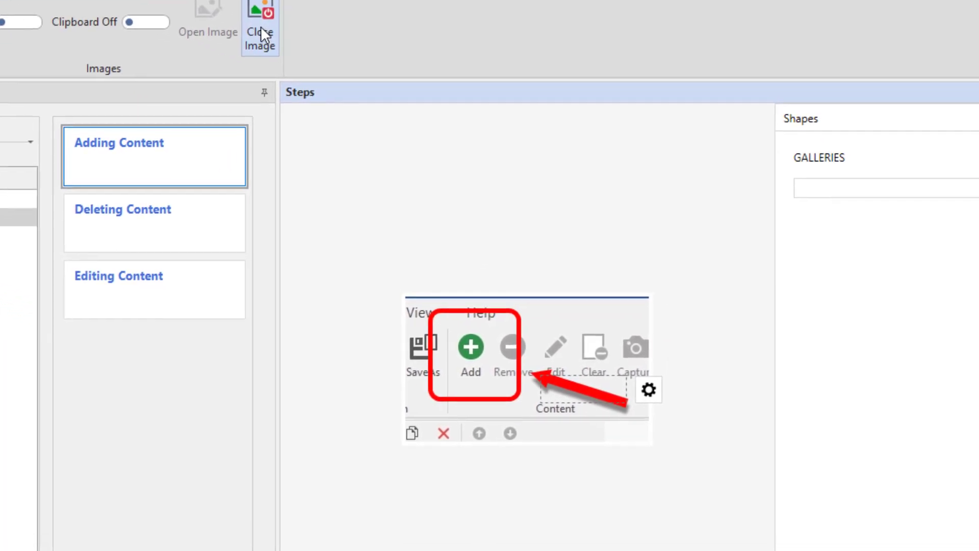
left_click(261, 28)
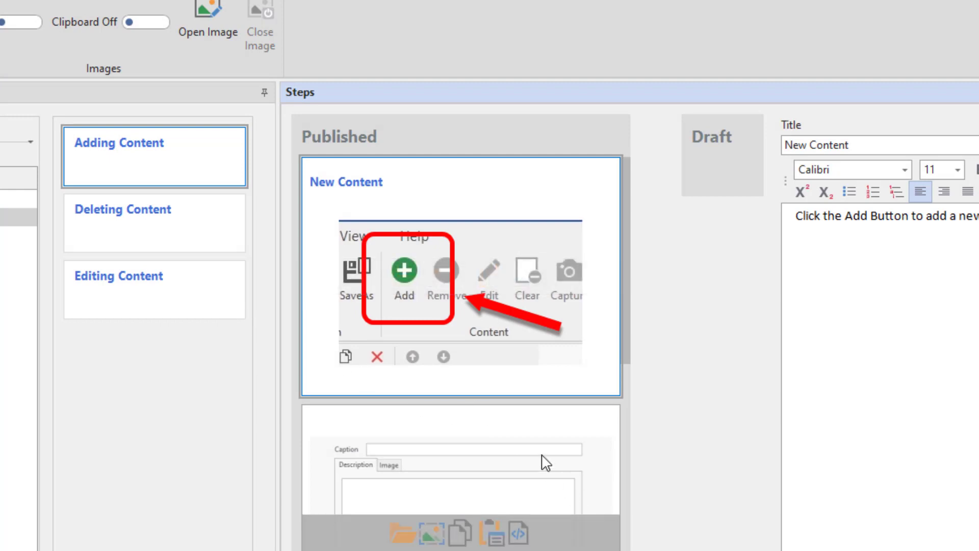
Step: Select the captured content form step and review the remaining steps of the Adding Content lesson
left_click(521, 436)
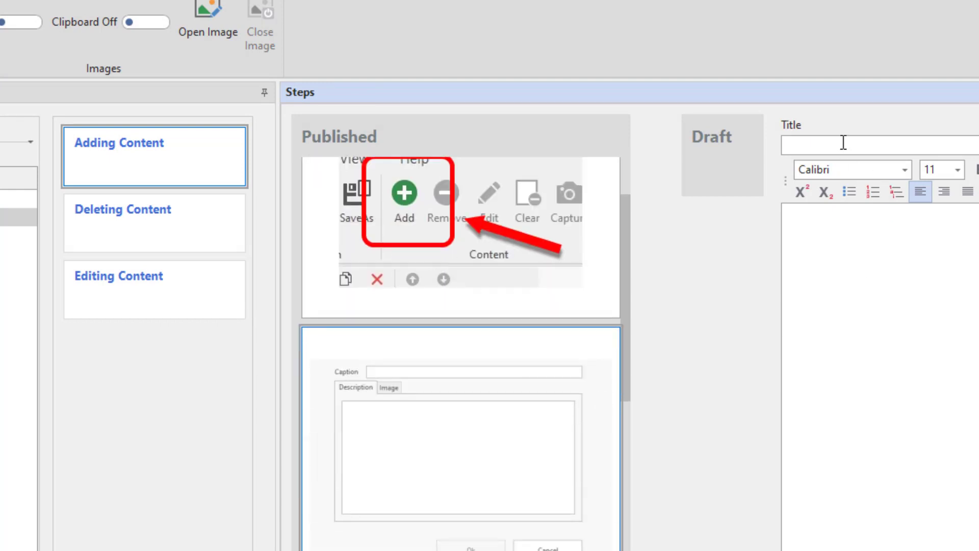
scroll(409, 398, "down", 4)
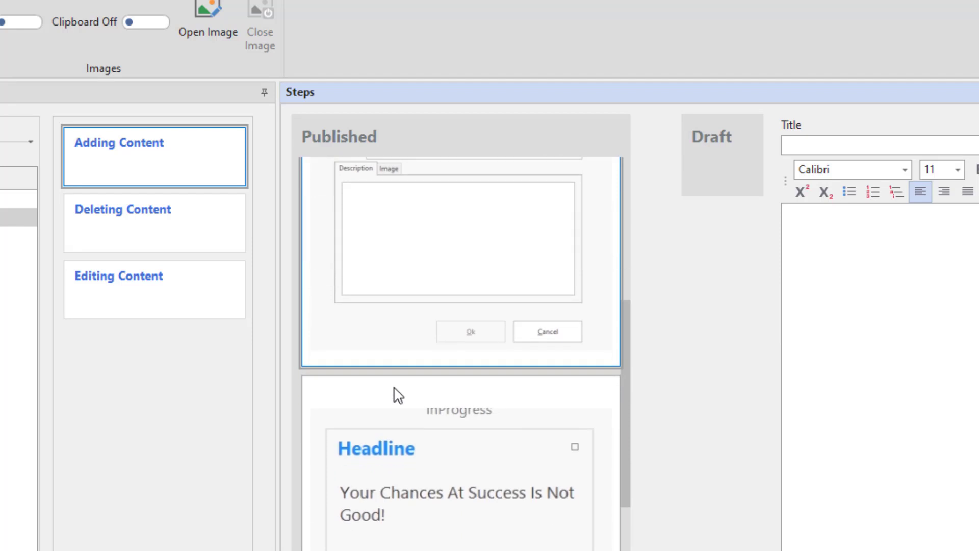
scroll(402, 378, "down", 3)
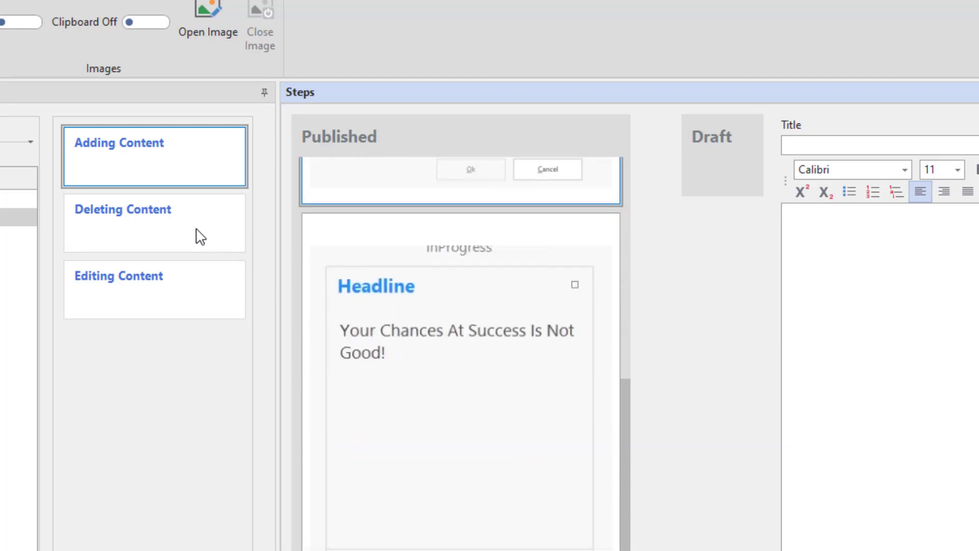
Step: Start screen capture for the Deleting Content lesson and capture the region around ContentXtreme's Headline card
left_click(197, 229)
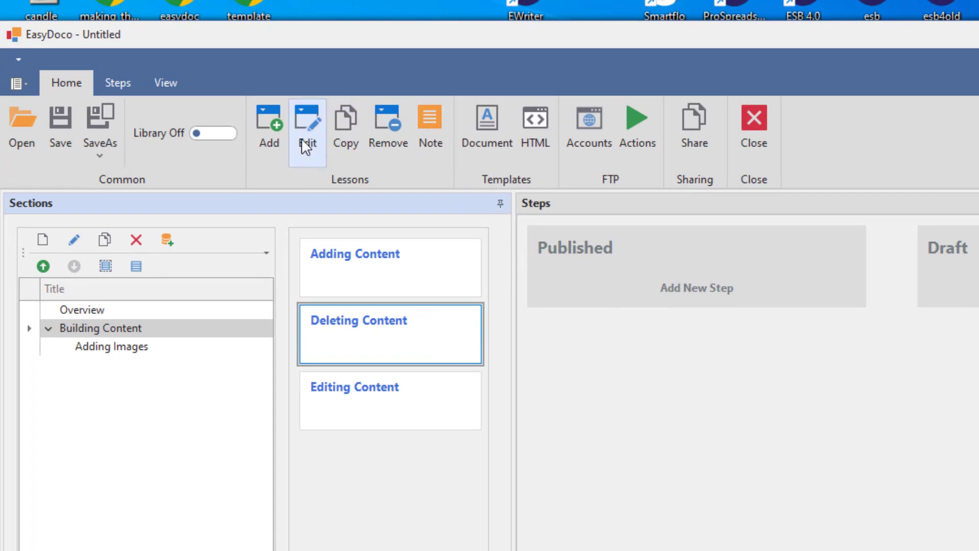
left_click(115, 85)
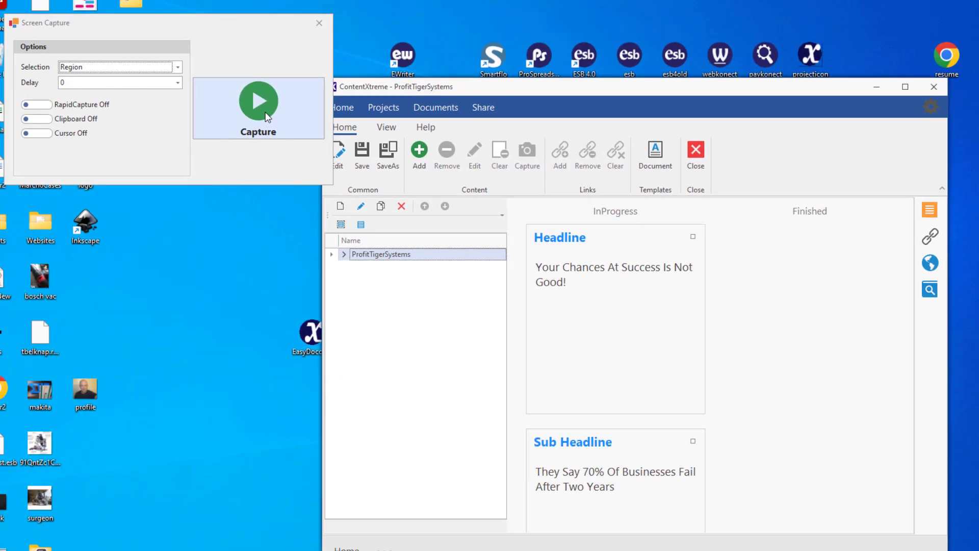
left_click(266, 117)
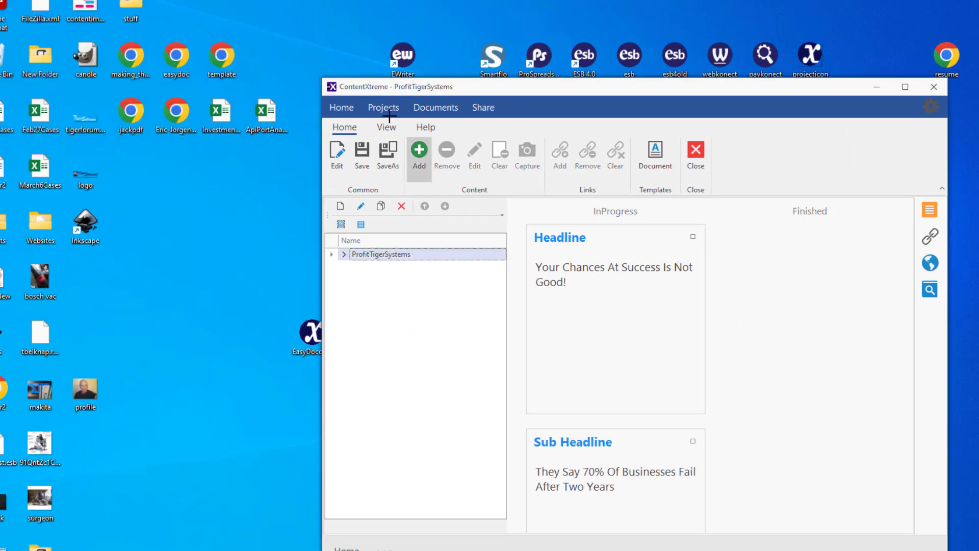
left_click_drag(510, 210, 732, 429)
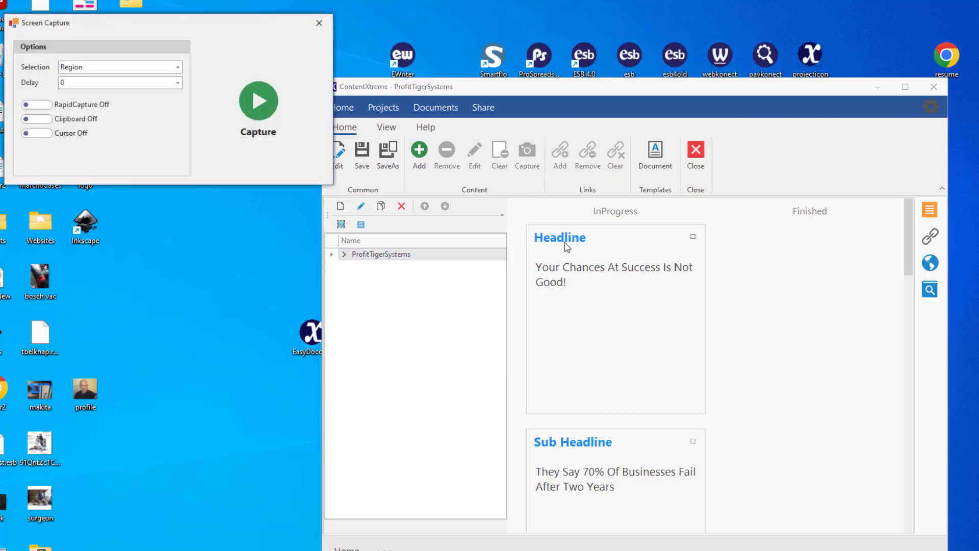